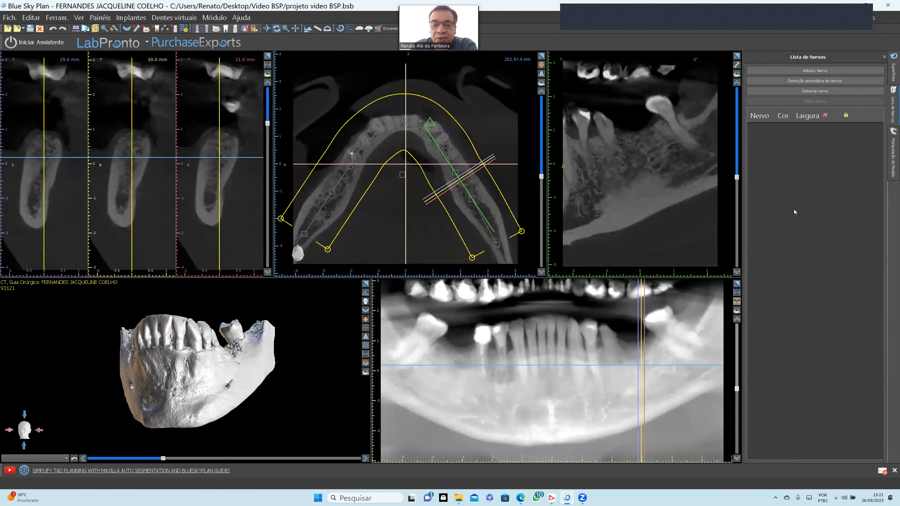
Detect the mandibular nerves automatically on both sides of the jaw
left_click(622, 419)
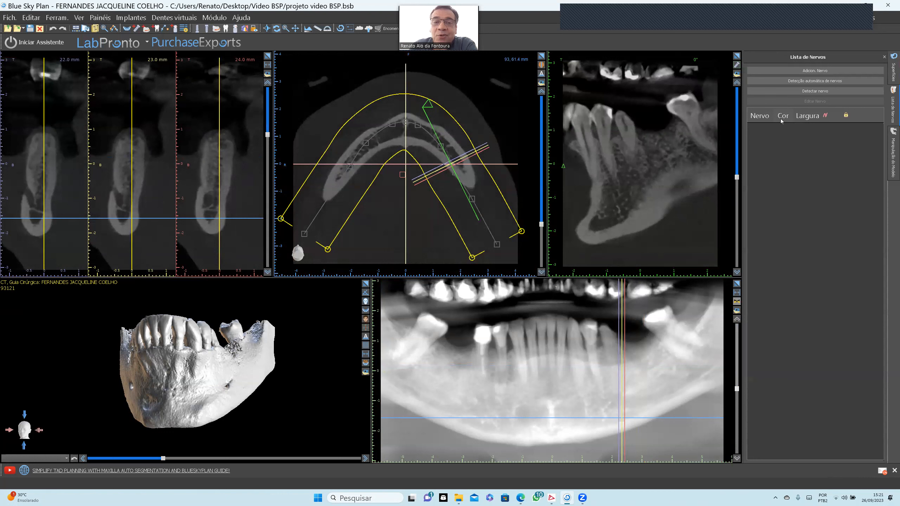
left_click(807, 82)
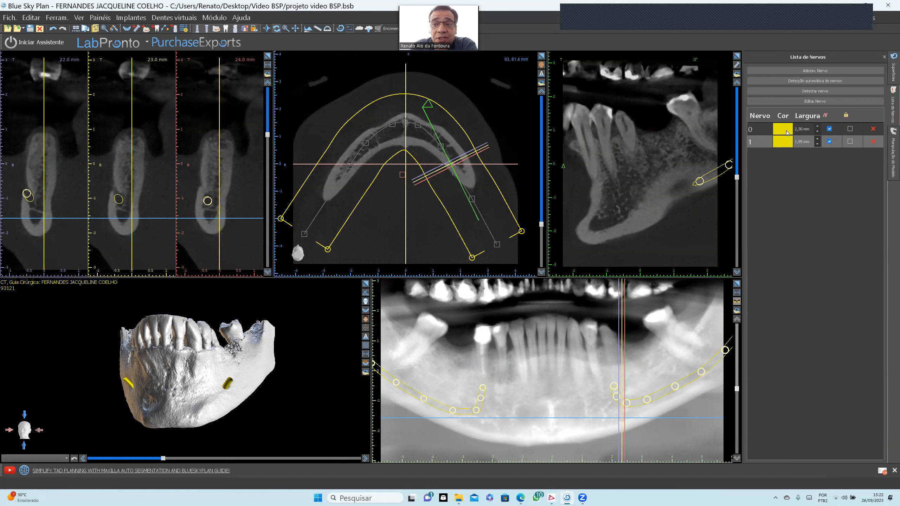
Colour nerve 0 dark red (#aa0000) and nerve 1 blue (#0000ff)
left_click(784, 131)
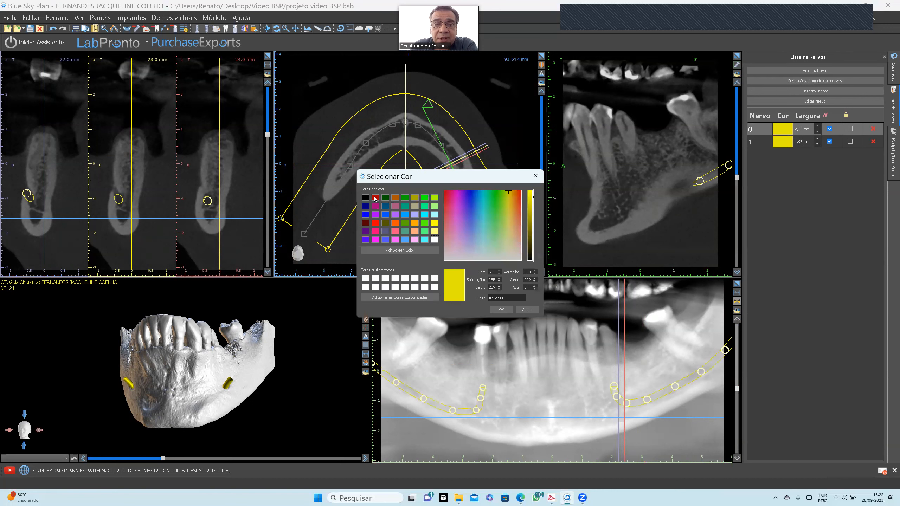
left_click(374, 198)
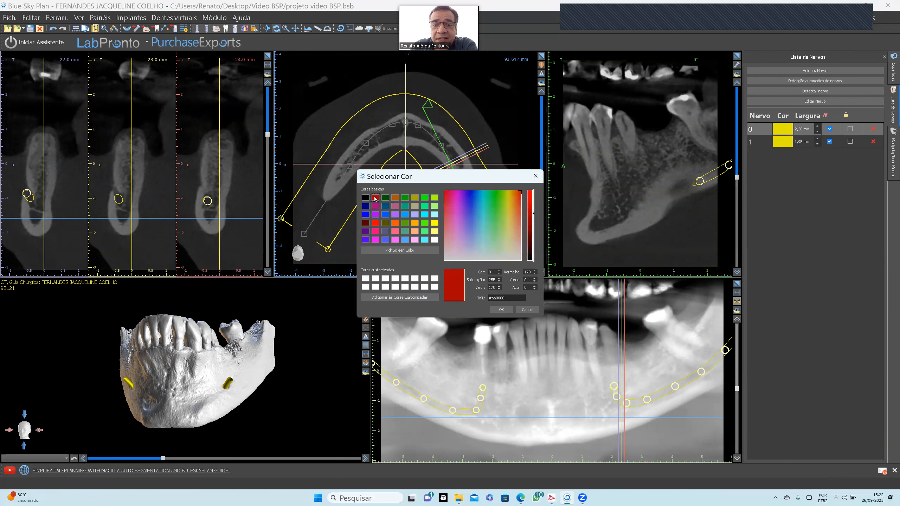
left_click(499, 310)
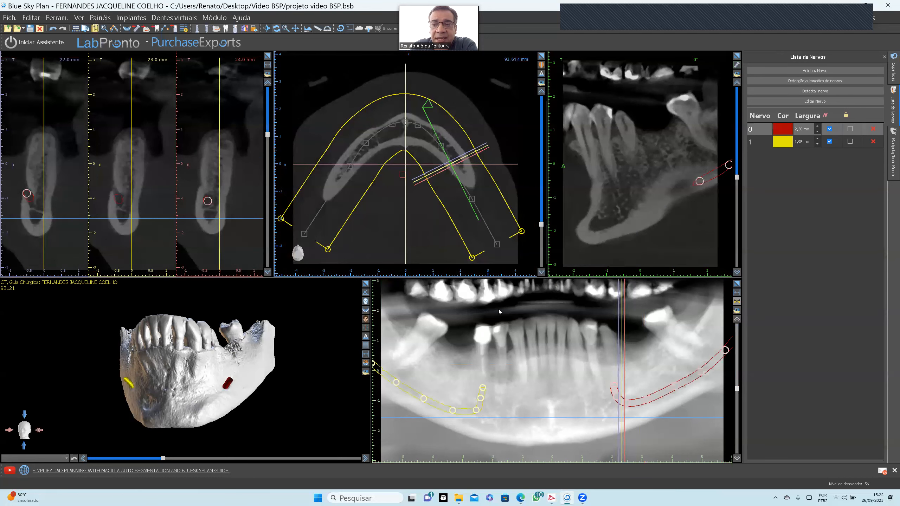
left_click(782, 141)
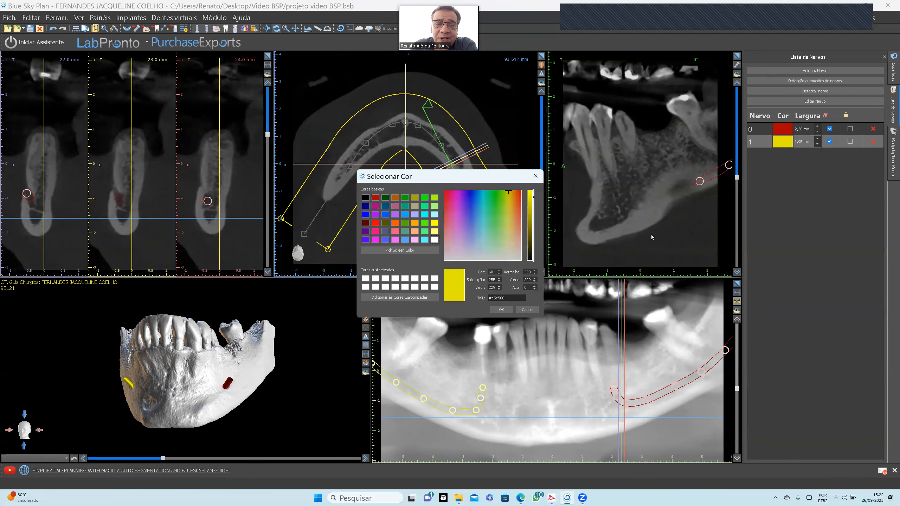
left_click(365, 214)
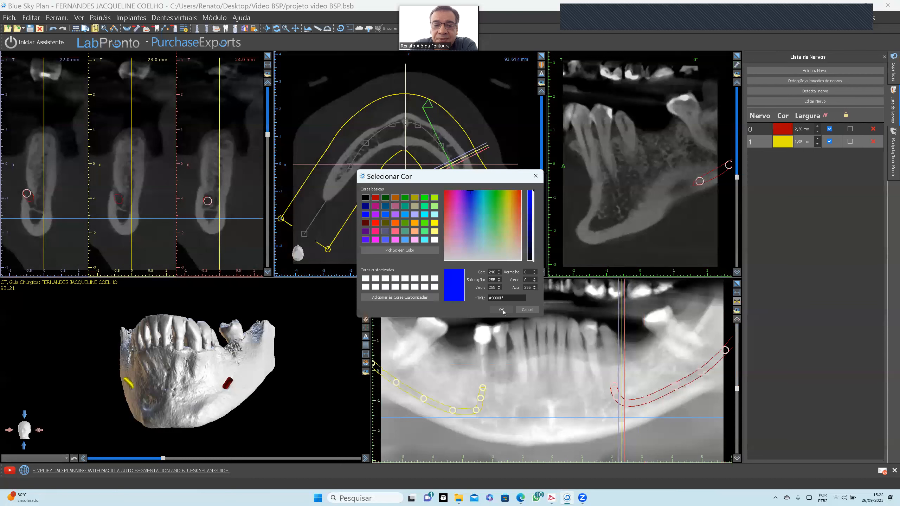
key("Return")
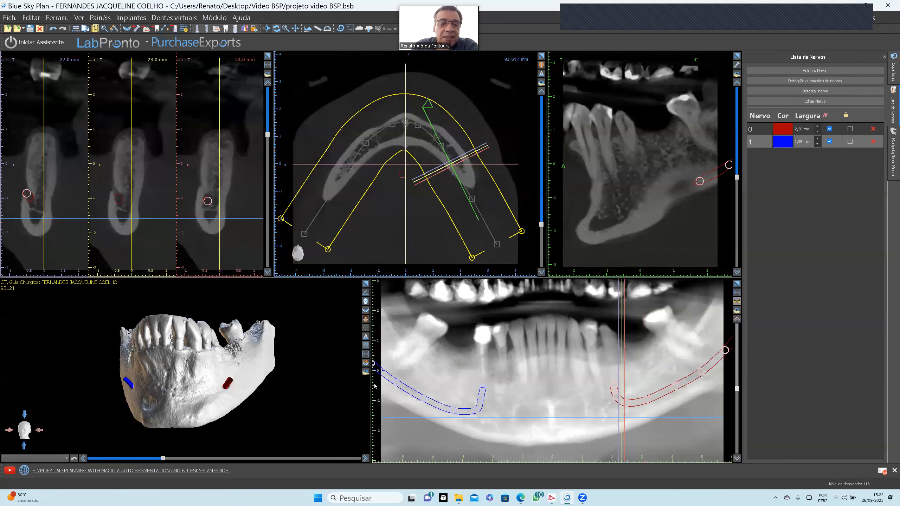
Examine both nerve paths slice by slice in the cross-sections along the panoramic curve
scroll(298, 385, "up", 2)
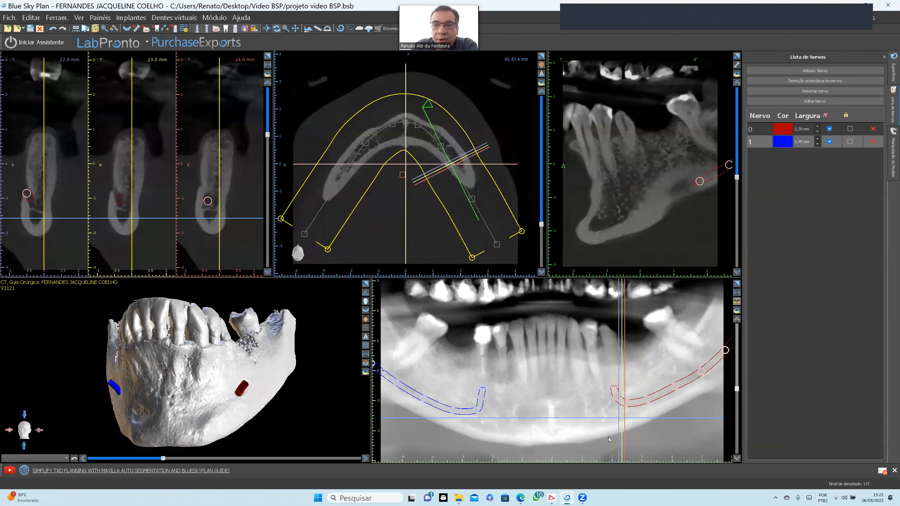
mouse_move(624, 439)
left_mouse_down()
mouse_move(694, 438)
mouse_move(636, 436)
left_mouse_up()
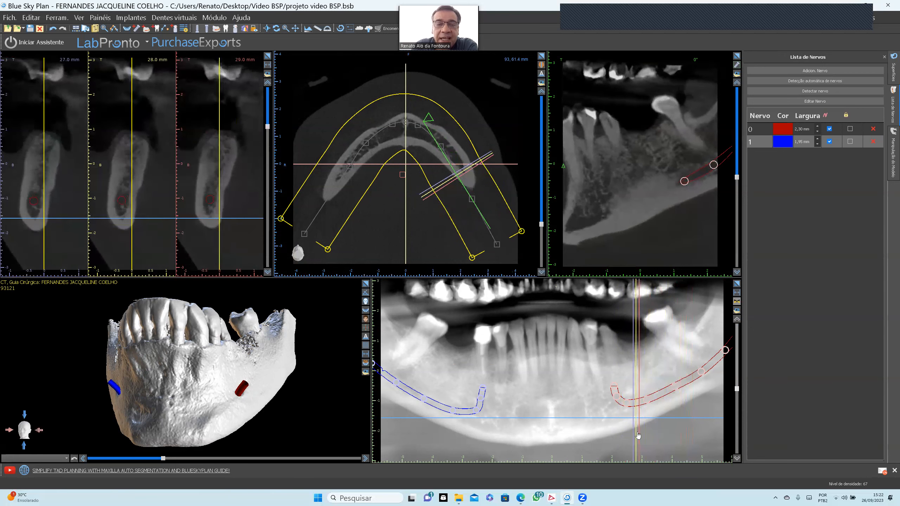
left_click(502, 397)
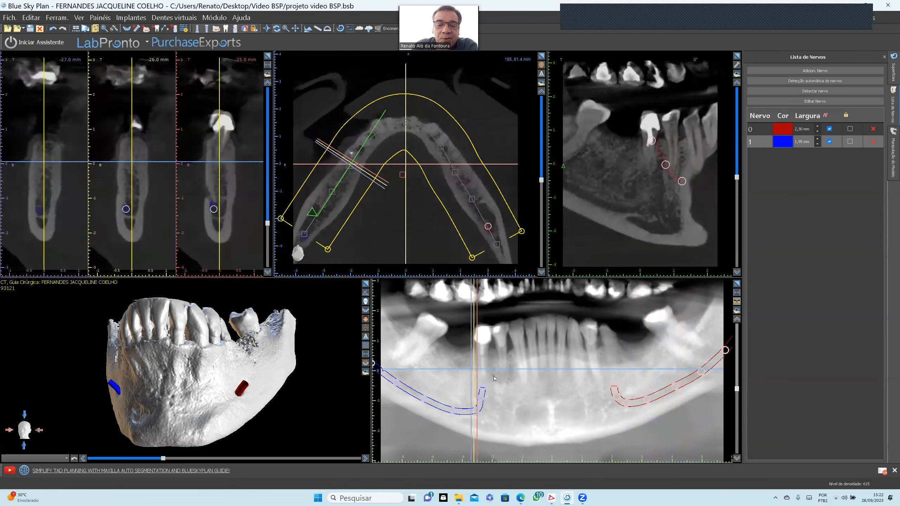
left_click_drag(500, 405, 643, 417)
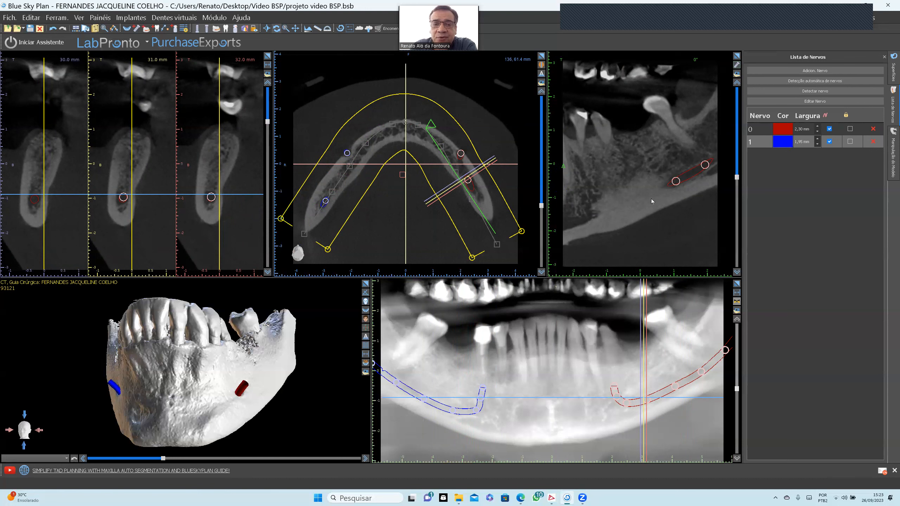
Recolour nerves 0 and 1 in the same bright red (#ff0000)
left_click(376, 199)
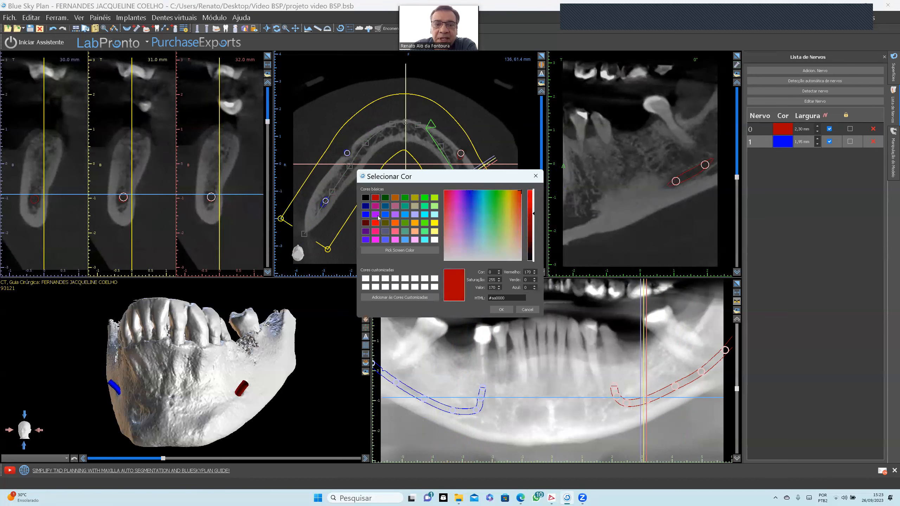
left_click(375, 222)
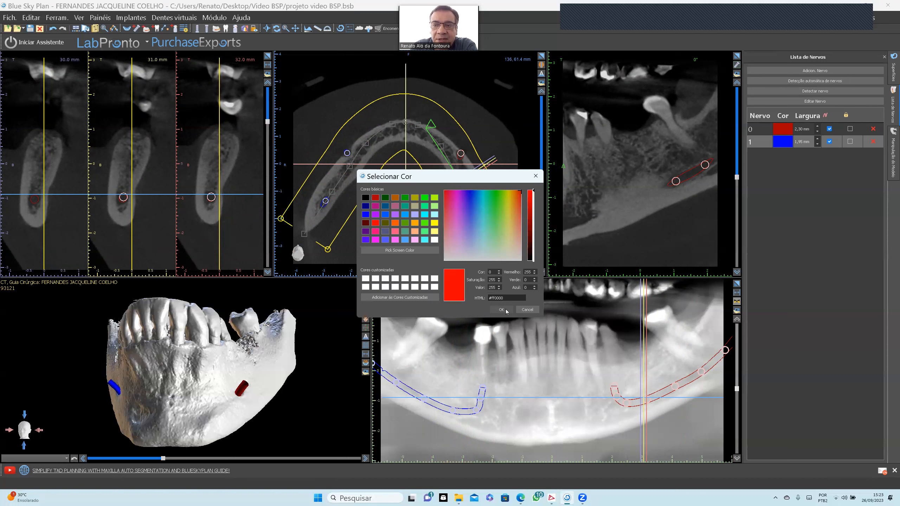
left_click(502, 309)
left_click(785, 130)
left_click(375, 222)
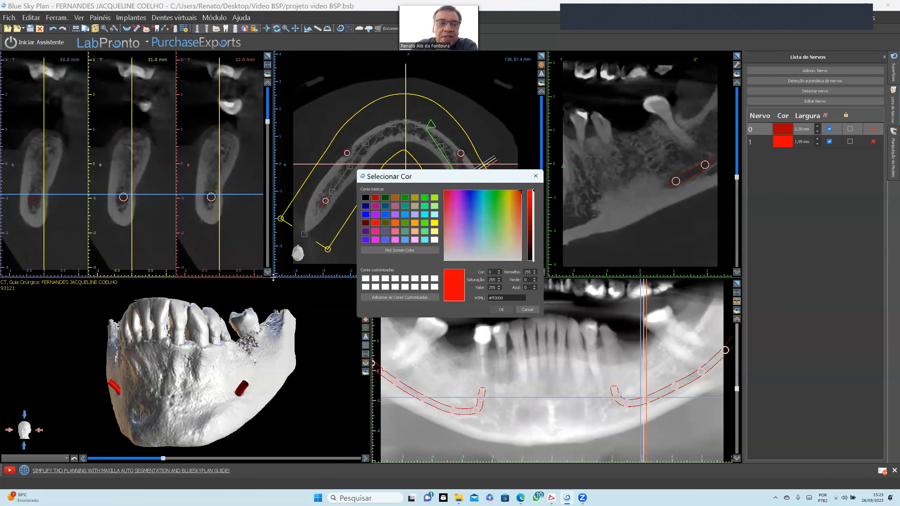
left_click(501, 309)
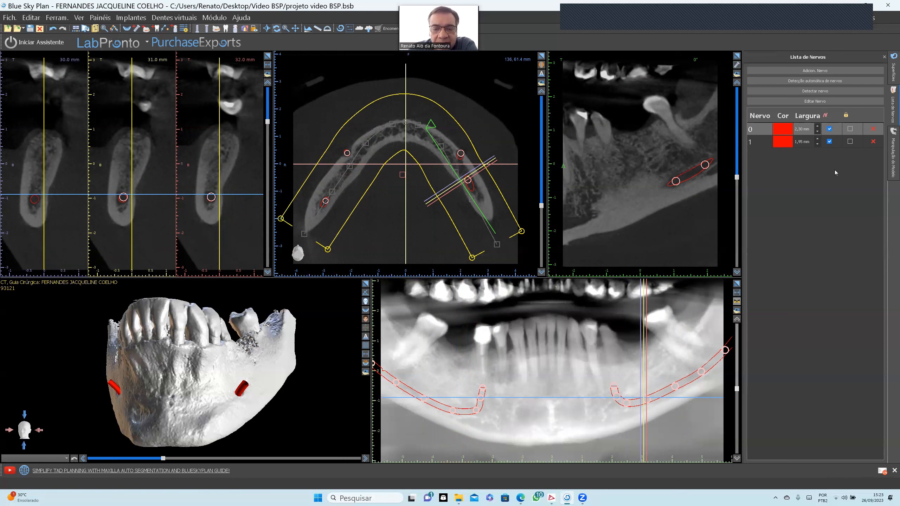
Try to edit nerve 0 by adding a point on its path in the panoramic view, and undo the addition
left_click(809, 100)
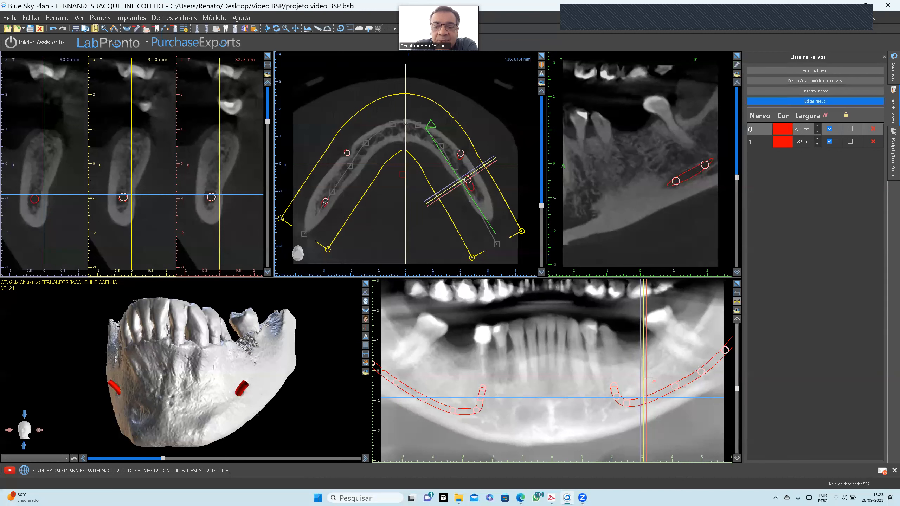
left_click(668, 383)
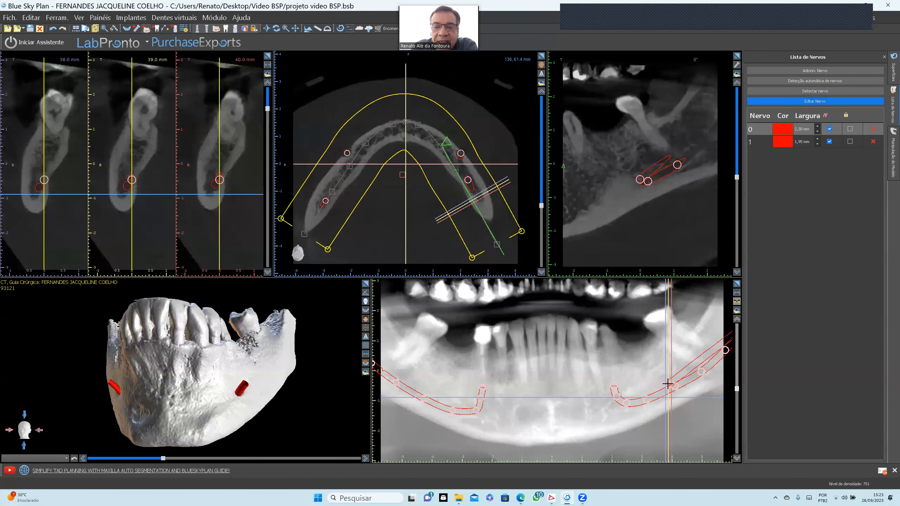
key("ctrl+z")
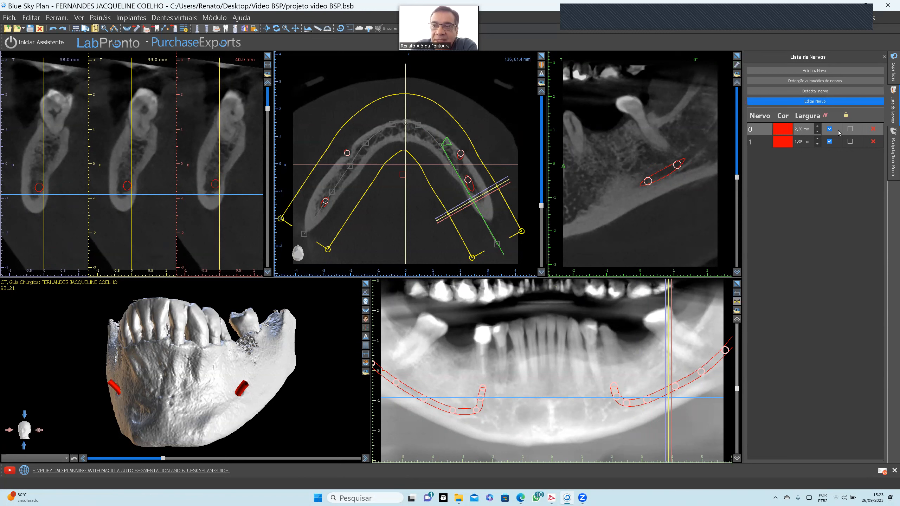
Lock both nerves against editing and test the lock on nerve 0's path in the panoramic view
left_click(846, 115)
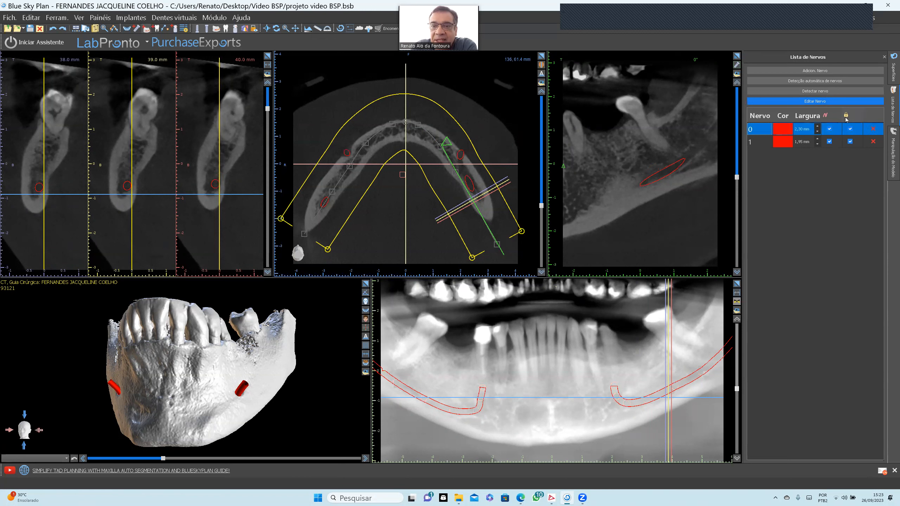
left_click(672, 382)
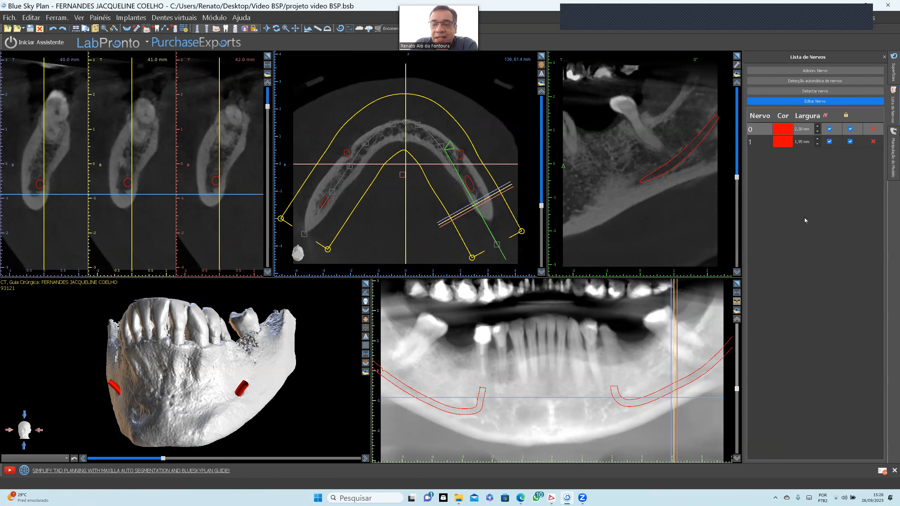
Add virtual left and right mandibular first molars from the Bremen Tooth Library
left_click(103, 16)
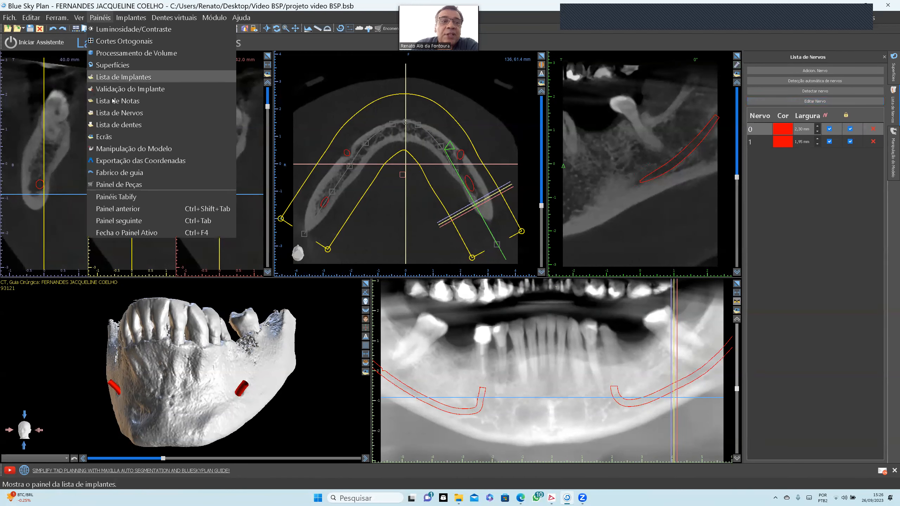
left_click(100, 20)
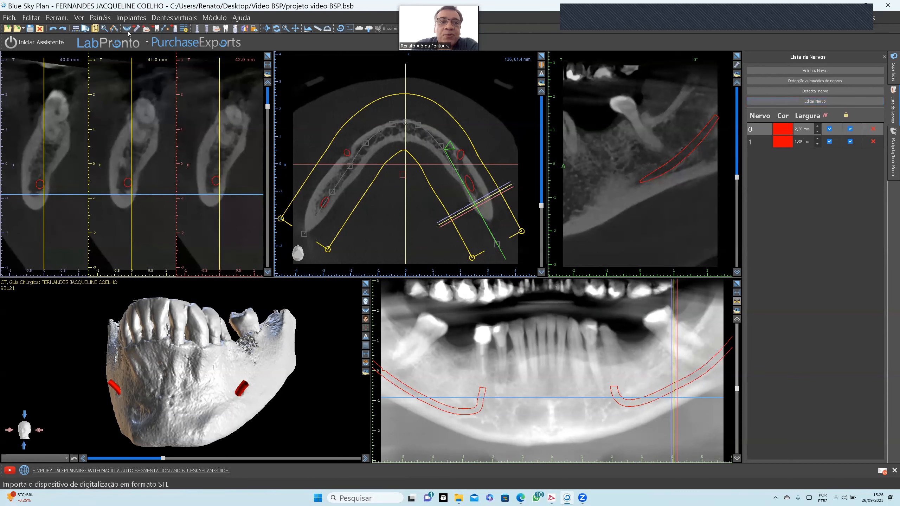
left_click(156, 30)
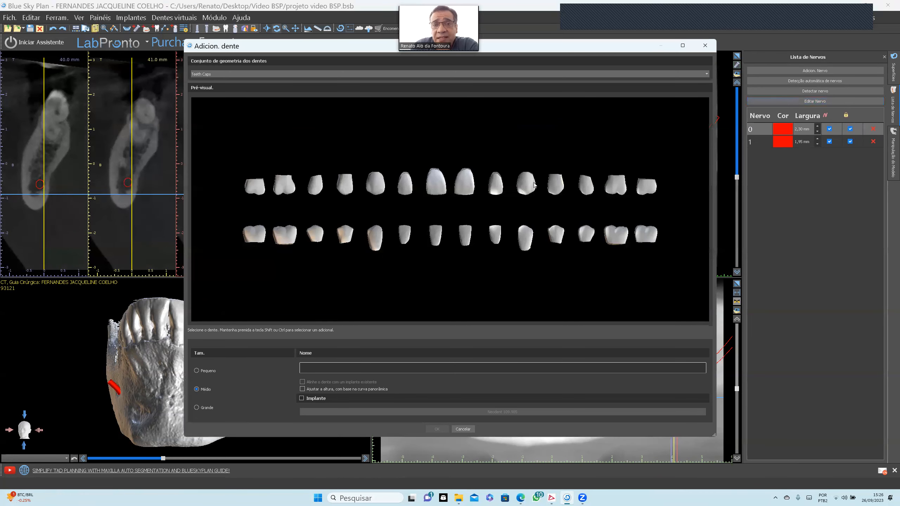
left_click(706, 74)
left_click(209, 89)
left_click(616, 235)
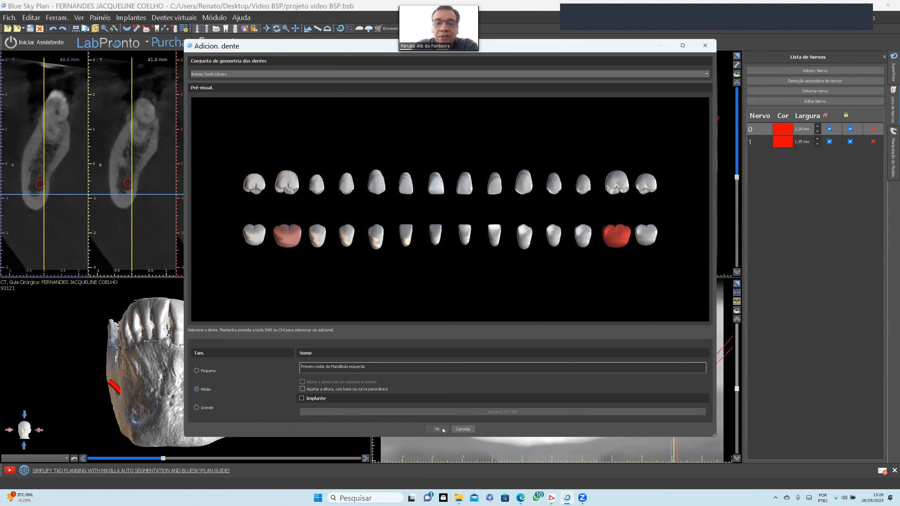
left_click(437, 428)
left_click(632, 343)
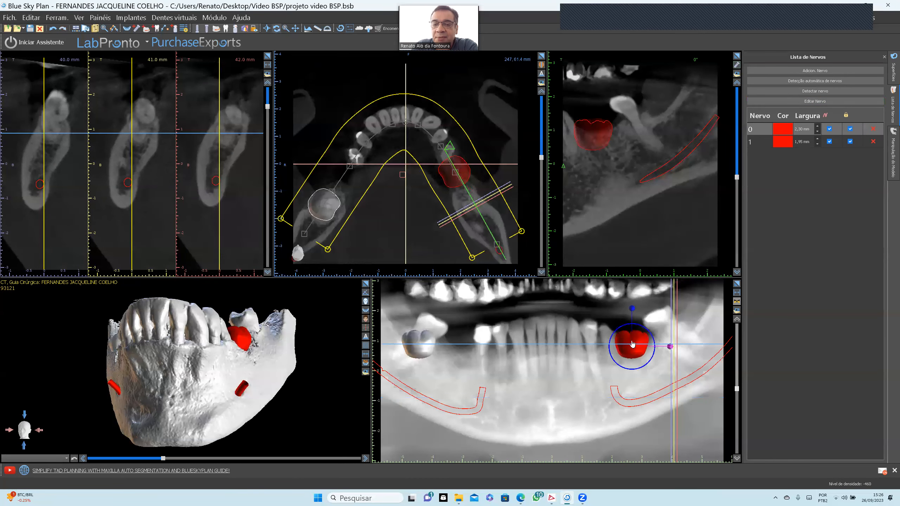
left_click(430, 350)
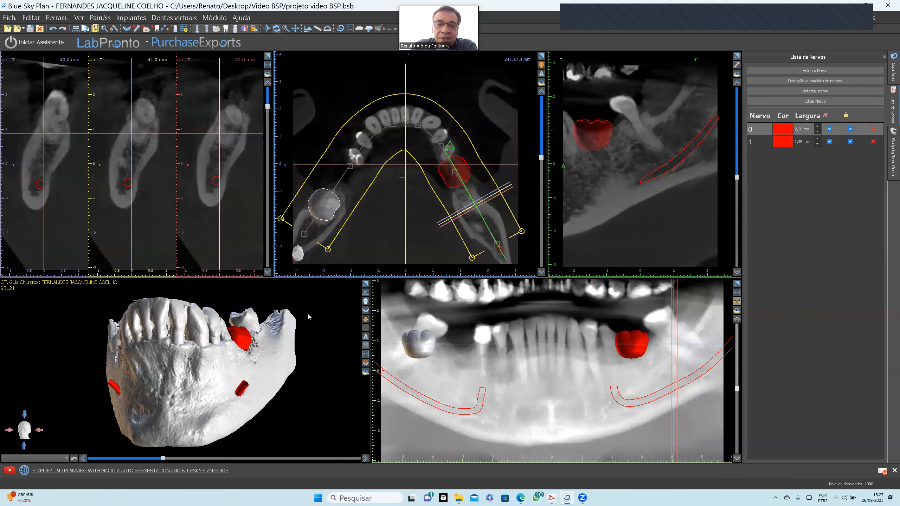
Maximise the 3D view of the mandible and open the list of teeth
left_click(365, 283)
left_click_drag(406, 250, 557, 338)
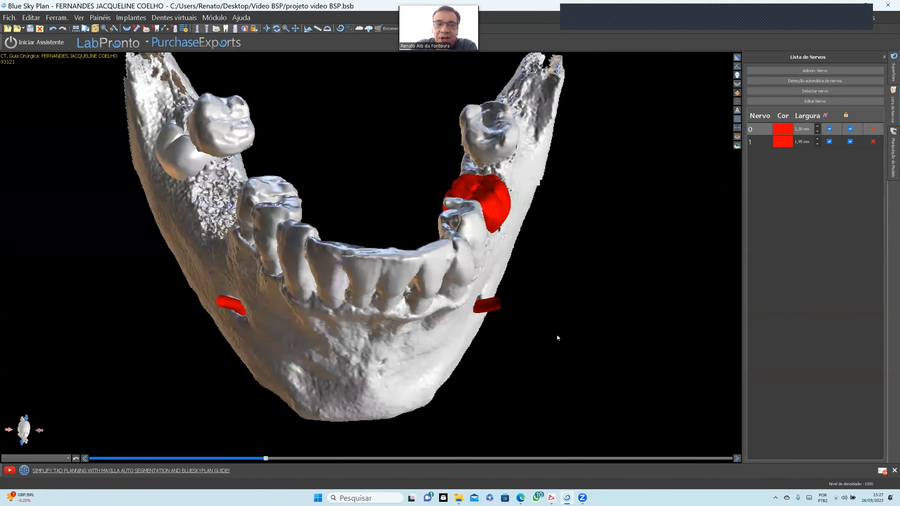
left_click_drag(603, 320, 637, 258)
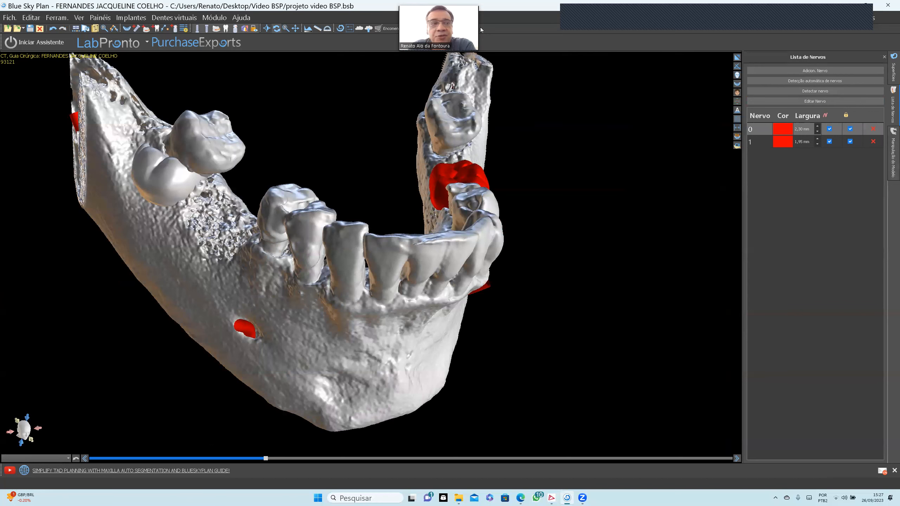
left_click(99, 18)
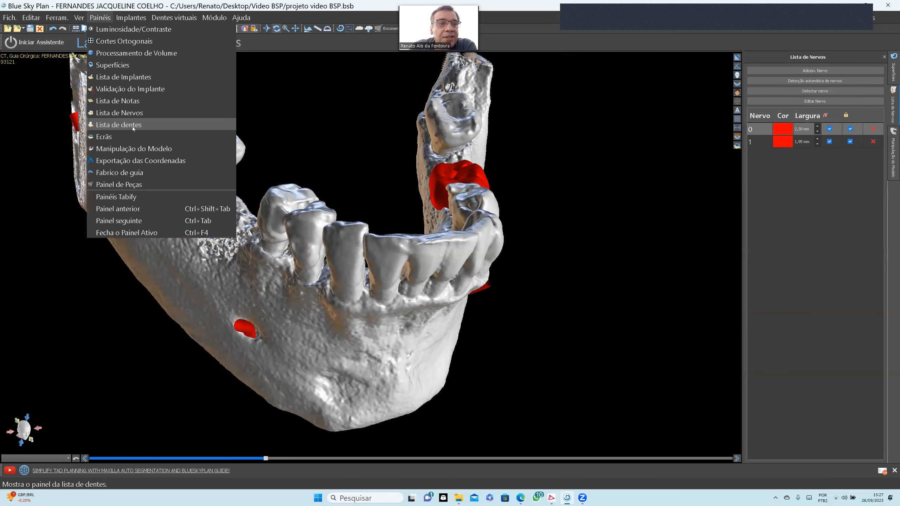
left_click(120, 125)
scroll(646, 199, "up", 3)
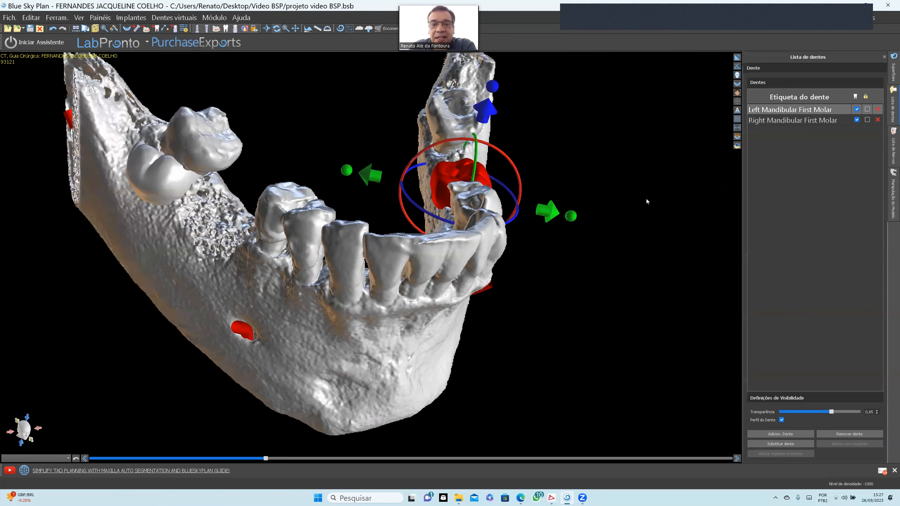
left_click_drag(608, 256, 449, 285)
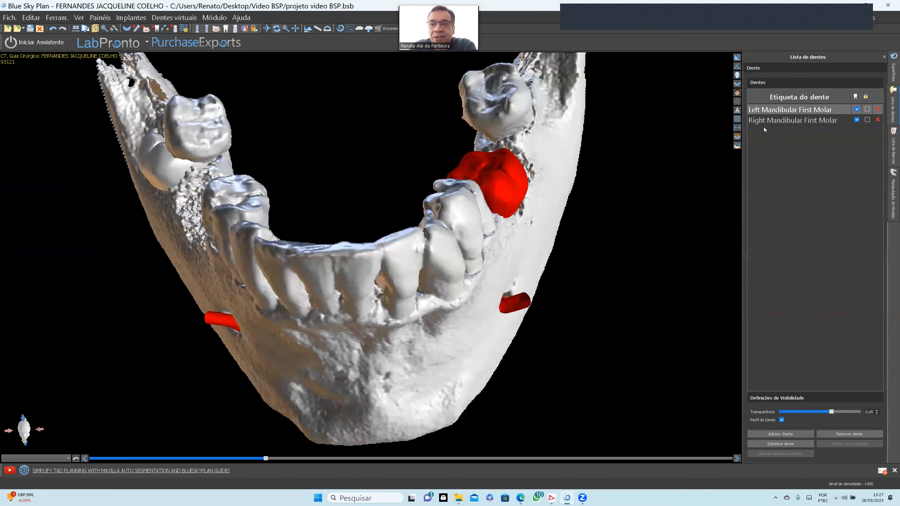
Alternate the selection between the left and right virtual first molars, ending with Left Mandibular First Molar selected
left_click(786, 110)
left_click(514, 191)
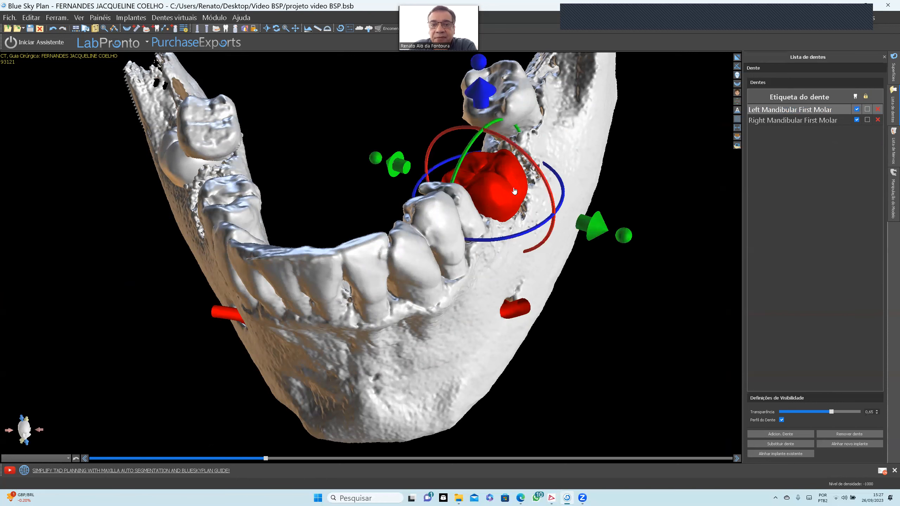
left_click(176, 166)
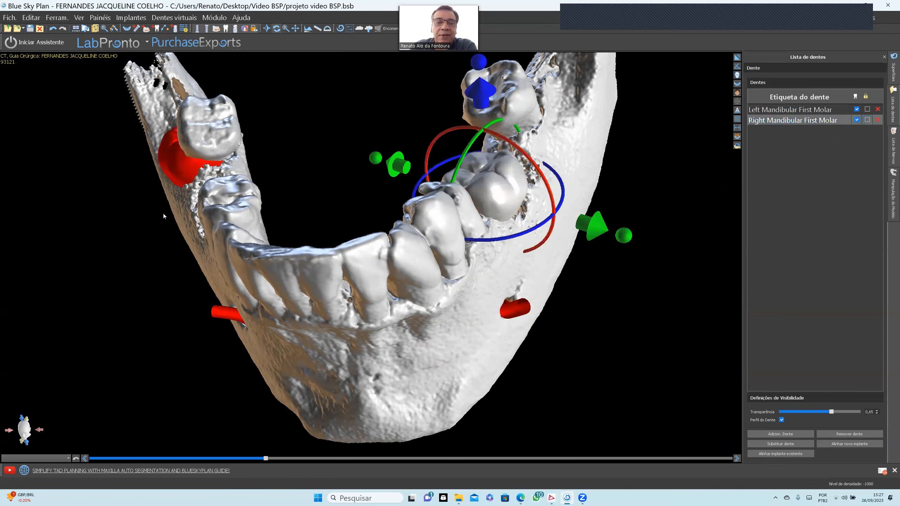
left_click(764, 110)
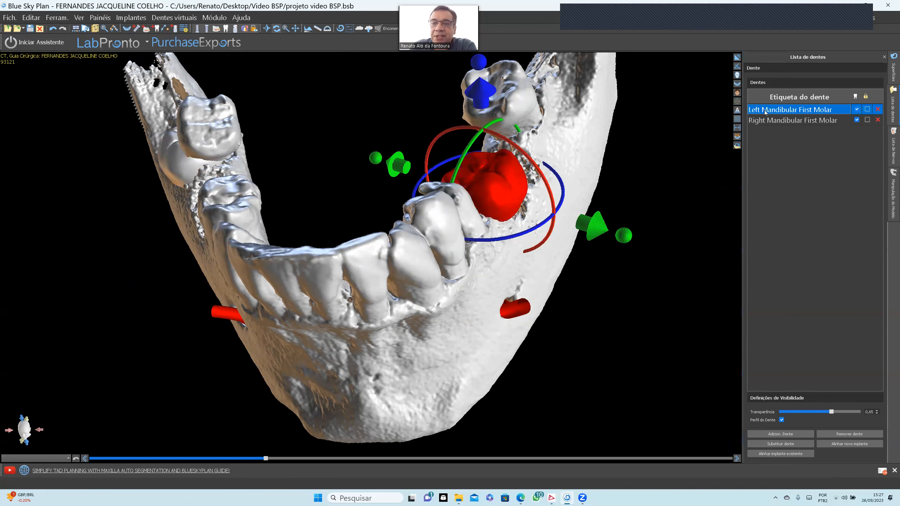
Select the left virtual first molar in the 3D view and raise it above the gap between its neighbouring teeth
right_click(764, 110)
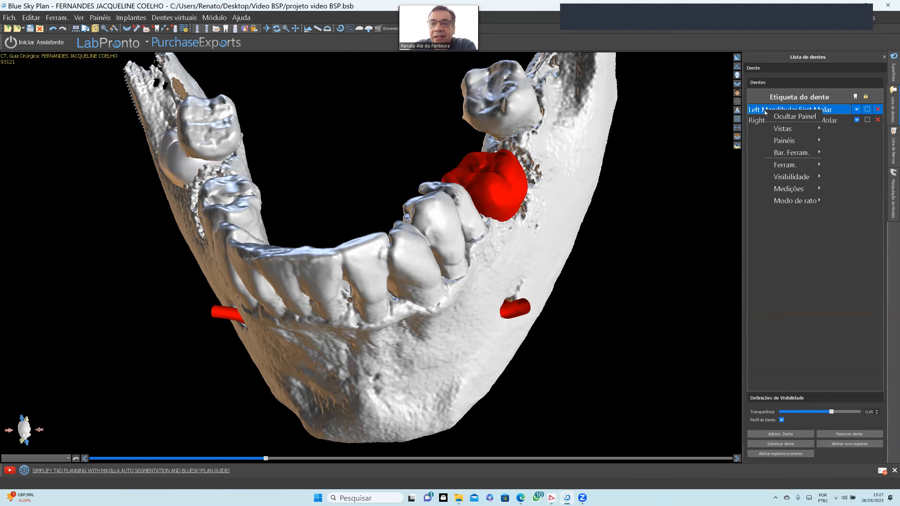
left_click(765, 109)
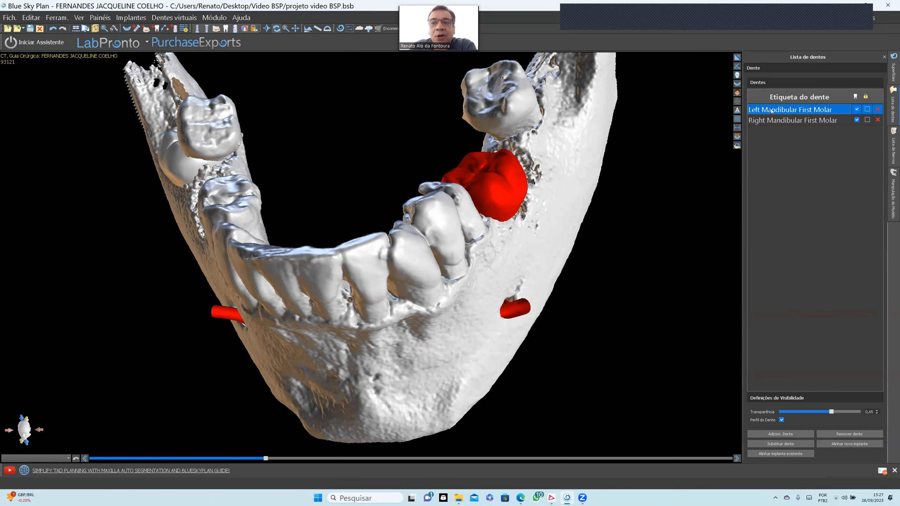
scroll(581, 210, "up", 1)
scroll(493, 246, "up", 2)
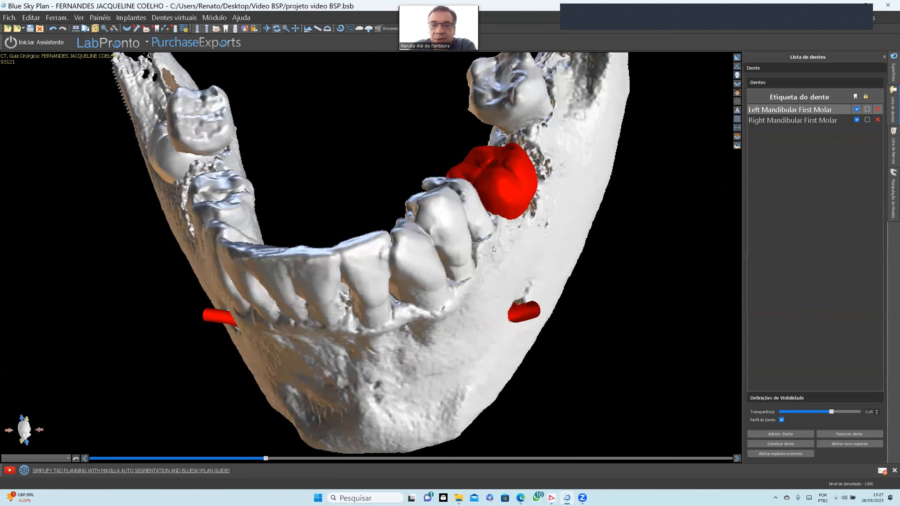
left_click_drag(494, 249, 639, 219)
left_click_drag(396, 356, 318, 271)
left_click_drag(446, 304, 458, 252)
left_click(505, 232)
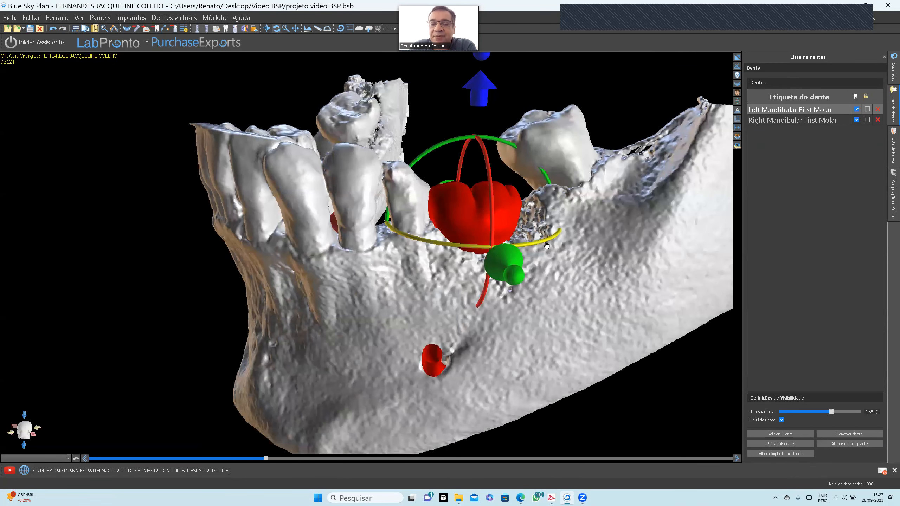
left_click_drag(634, 279, 557, 287)
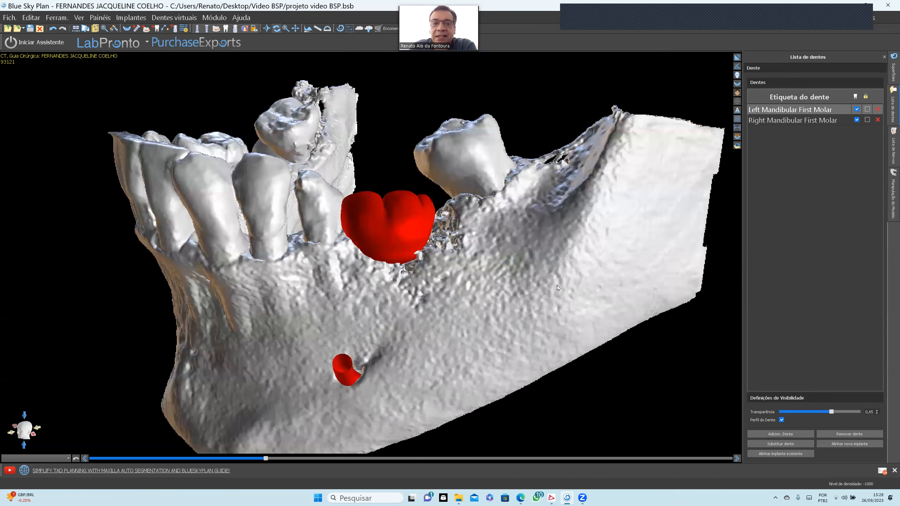
scroll(557, 284, "down", 3)
left_click(379, 239)
left_click_drag(381, 166, 383, 120)
Shift the left virtual molar crosswise over the ridge and adjust its tilt, checking it from above and from the side
scroll(444, 253, "down", 1)
scroll(443, 253, "down", 2)
scroll(444, 254, "up", 3)
left_click_drag(444, 253, 382, 429)
left_click(360, 264)
left_click_drag(345, 360, 341, 378)
left_click_drag(358, 328, 350, 340)
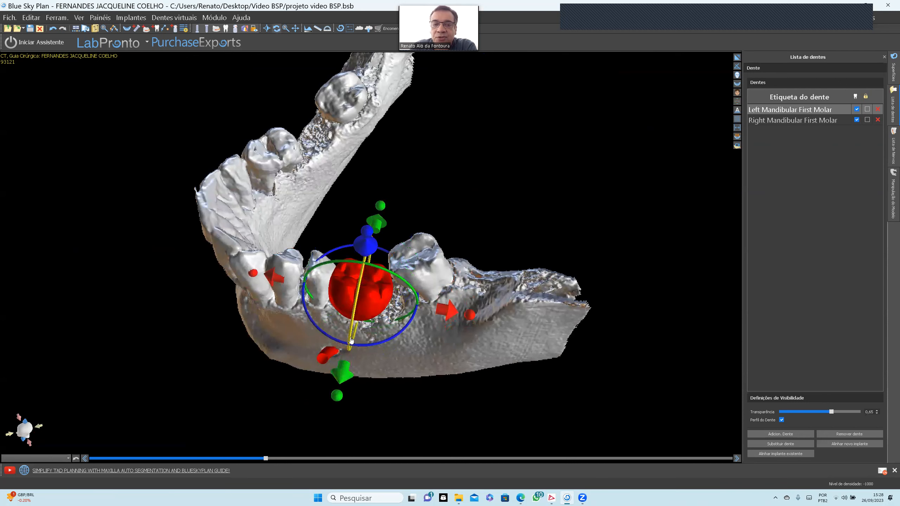
left_click_drag(380, 225, 373, 204)
left_click_drag(452, 273, 426, 186)
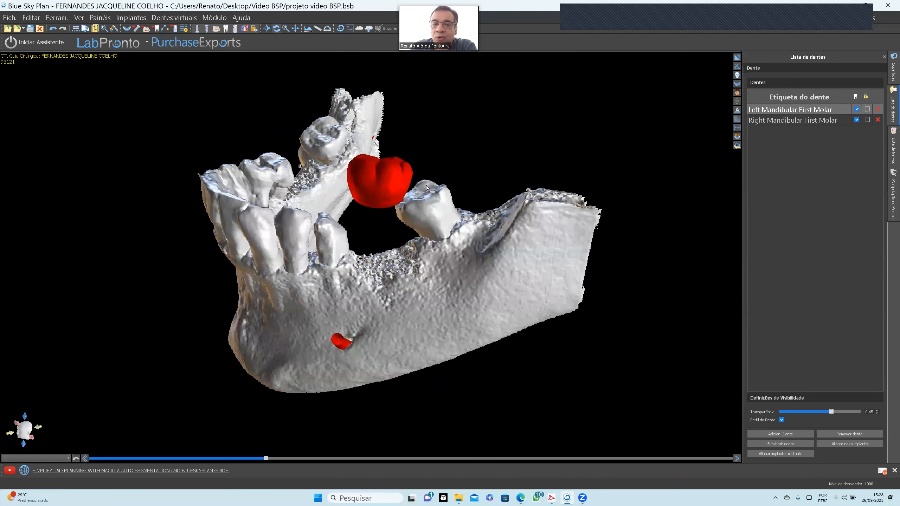
Rotate the left virtual molar about its axes to align its crown with the neighbouring teeth and the arch
left_click(385, 189)
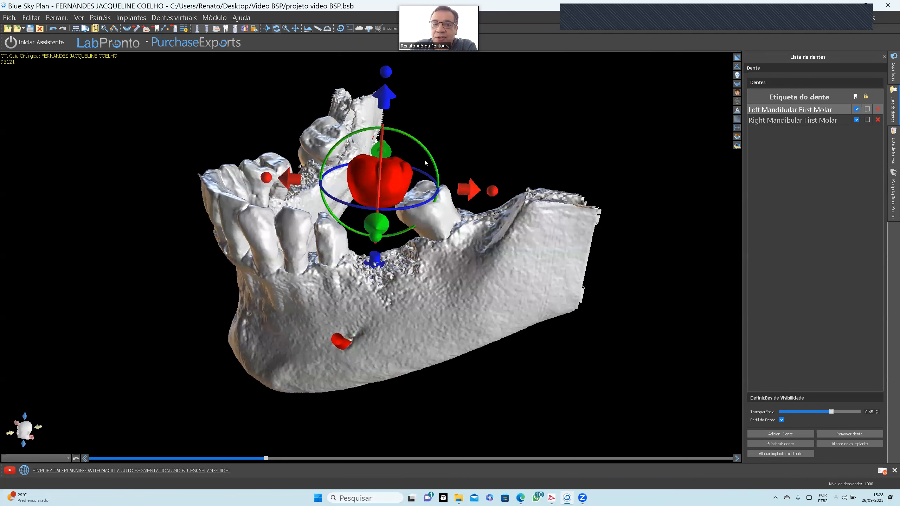
left_click_drag(424, 290, 379, 367)
scroll(405, 310, "down", 3)
scroll(422, 298, "up", 3)
left_click(376, 231)
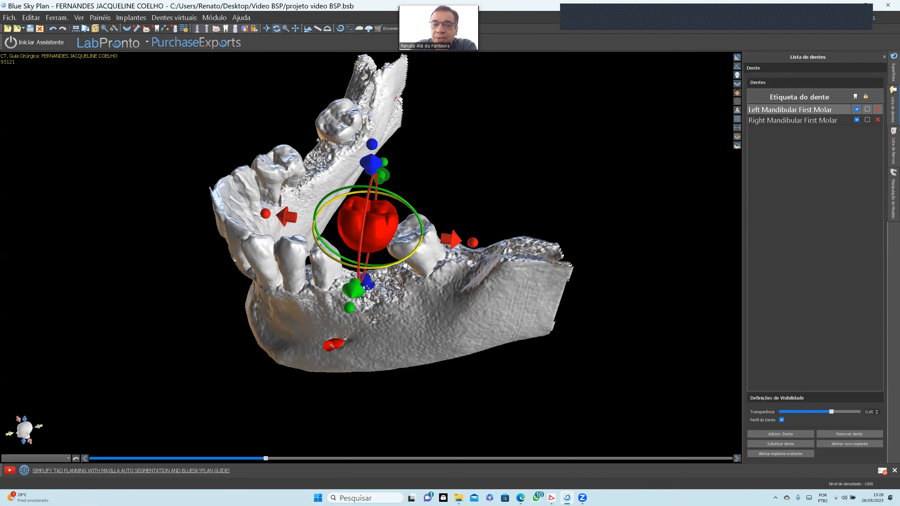
left_click_drag(394, 272, 349, 209)
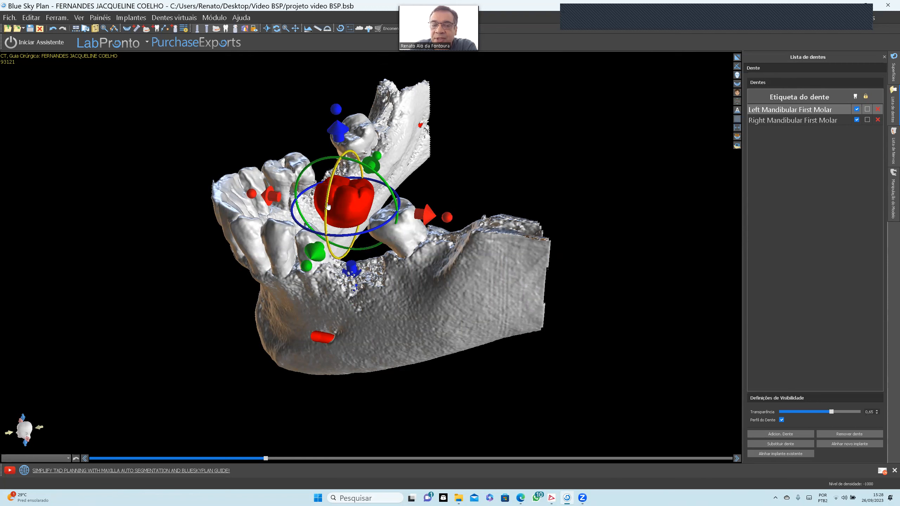
mouse_move(328, 207)
left_mouse_down()
mouse_move(327, 234)
mouse_move(331, 193)
mouse_move(339, 198)
left_mouse_up()
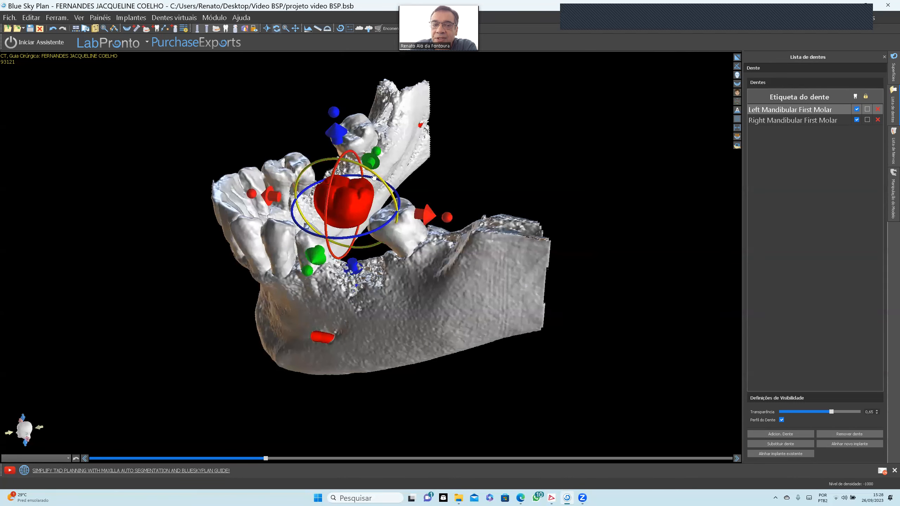
left_click_drag(375, 176, 332, 242)
left_click_drag(285, 294, 336, 205)
left_click_drag(382, 181, 393, 176)
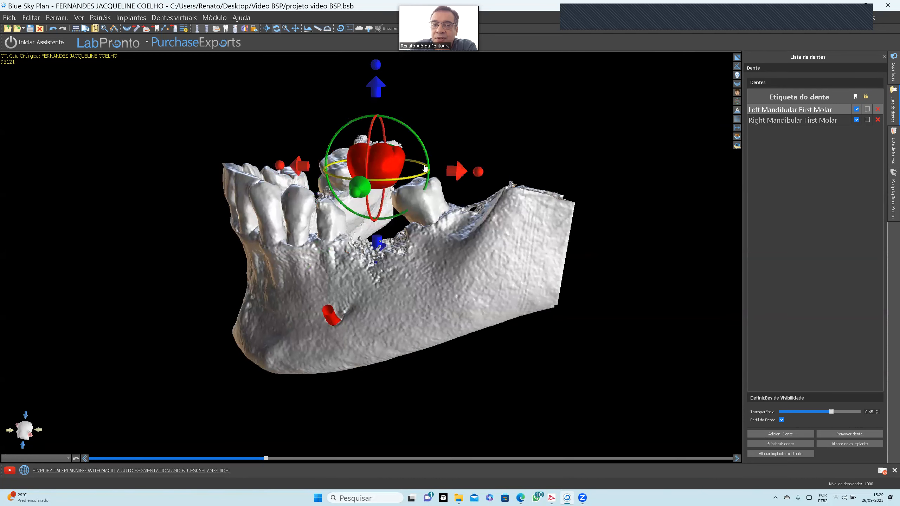
Lower the left virtual molar into the gap between its neighbours and make it slightly taller
left_click_drag(393, 156, 435, 425)
left_click_drag(404, 357, 462, 249)
left_click(395, 224)
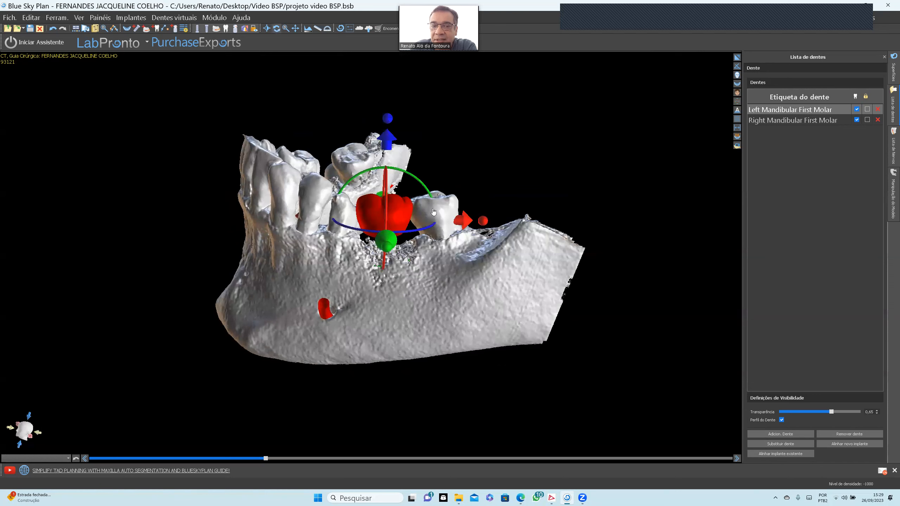
left_click_drag(390, 121, 386, 111)
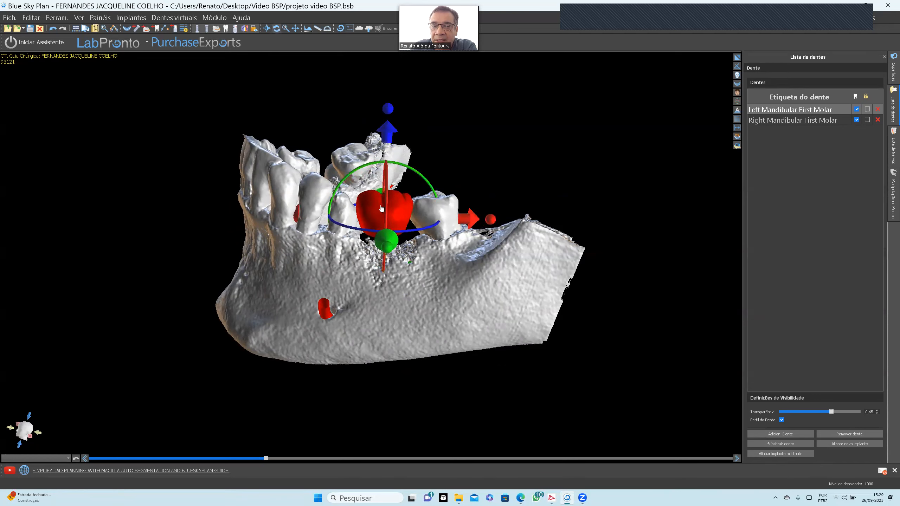
left_click_drag(502, 165, 450, 317)
left_click_drag(397, 167, 698, 171)
left_click(631, 197)
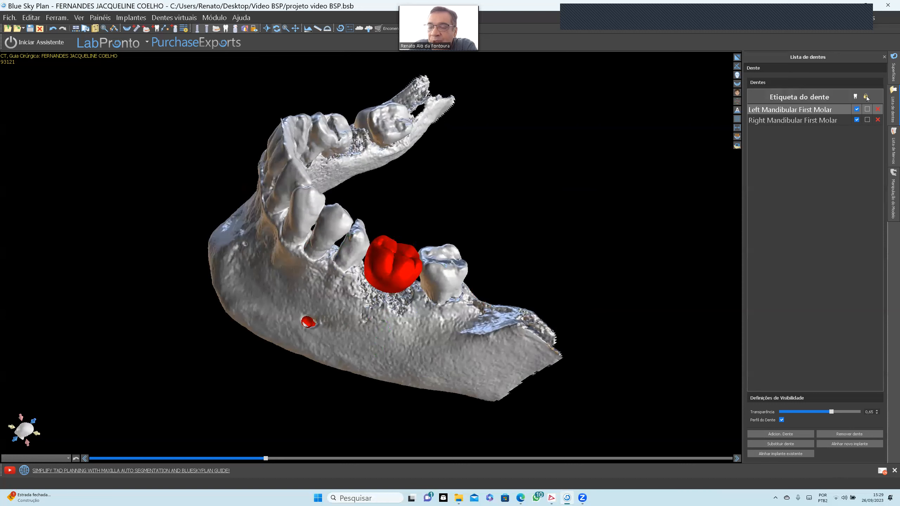
Lock the left virtual molar against editing and select the right virtual first molar in the 3D view
left_click(866, 109)
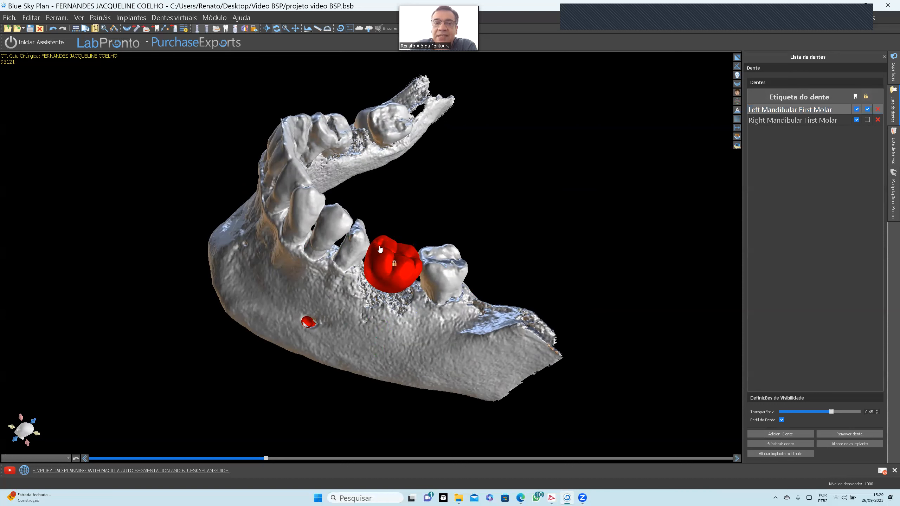
left_click_drag(406, 264, 276, 233)
left_click(277, 211)
left_click(277, 211)
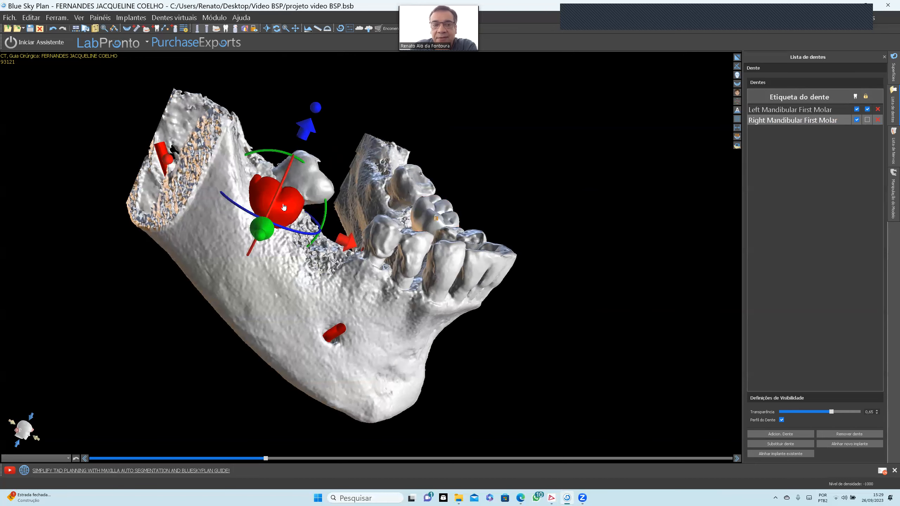
Move the right virtual molar forward into the gap between its neighbours and adjust its size along and across the arch
left_click_drag(284, 206, 352, 228)
left_click_drag(506, 195, 372, 326)
left_click_drag(361, 377, 210, 265)
left_click_drag(268, 287, 298, 284)
left_click_drag(179, 253, 183, 255)
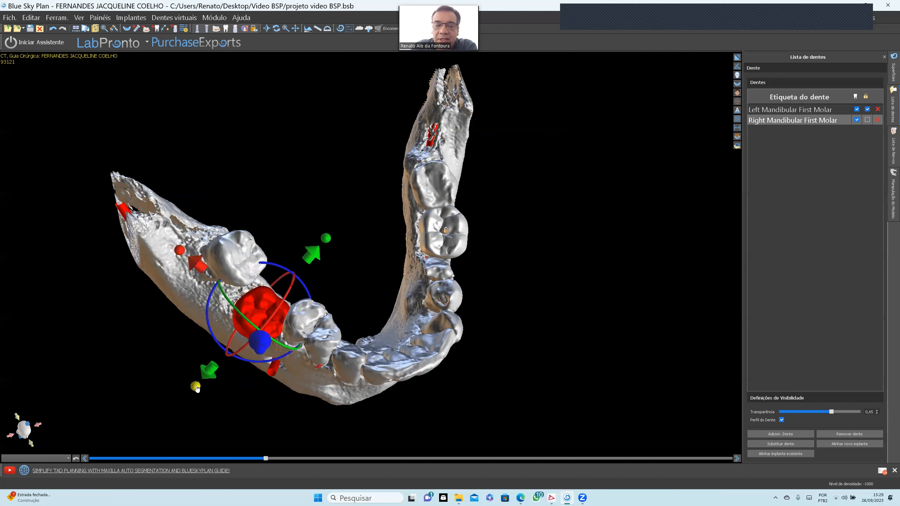
left_click_drag(196, 389, 198, 387)
Fine-tune the right virtual molar's rotation and position, and lower it slightly towards the ridge
left_click_drag(261, 314, 268, 299)
left_click_drag(278, 348, 294, 338)
left_click_drag(400, 187, 419, 140)
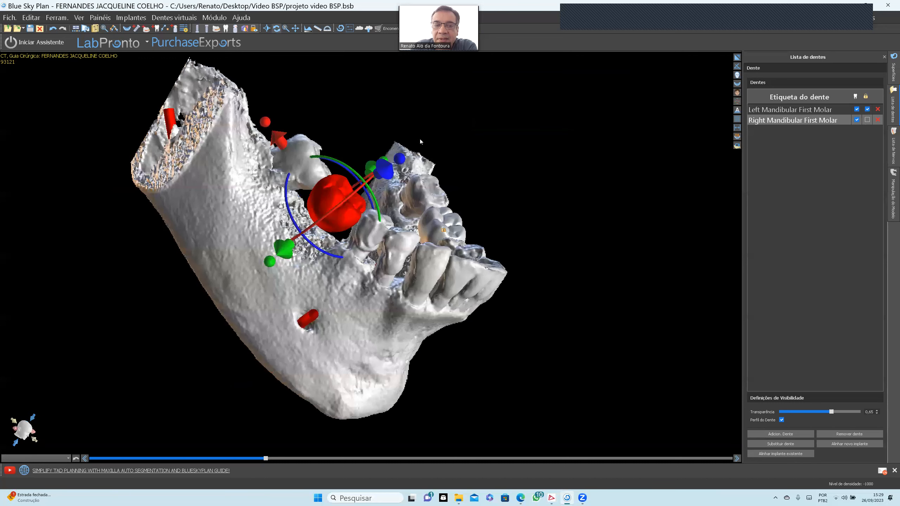
left_click_drag(279, 298, 286, 280)
left_click_drag(148, 187, 551, 300)
left_click(279, 141)
left_click(386, 181)
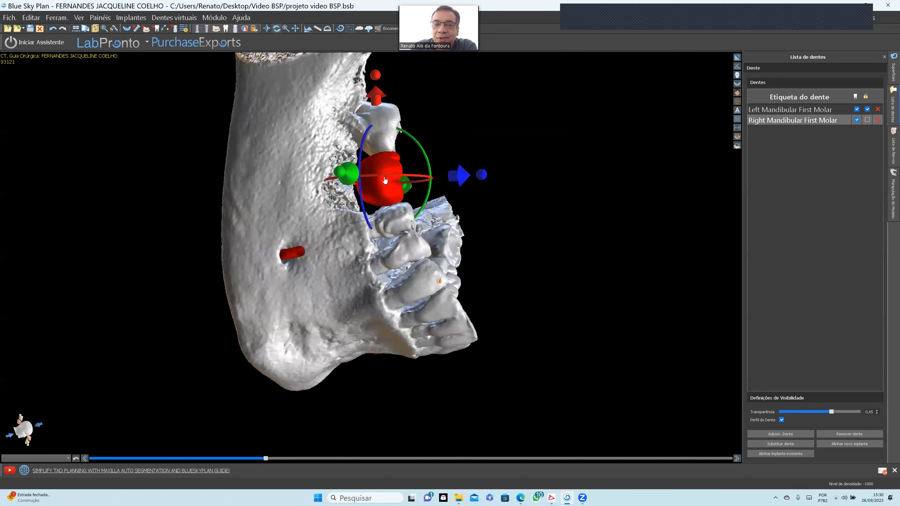
left_click_drag(481, 181, 465, 183)
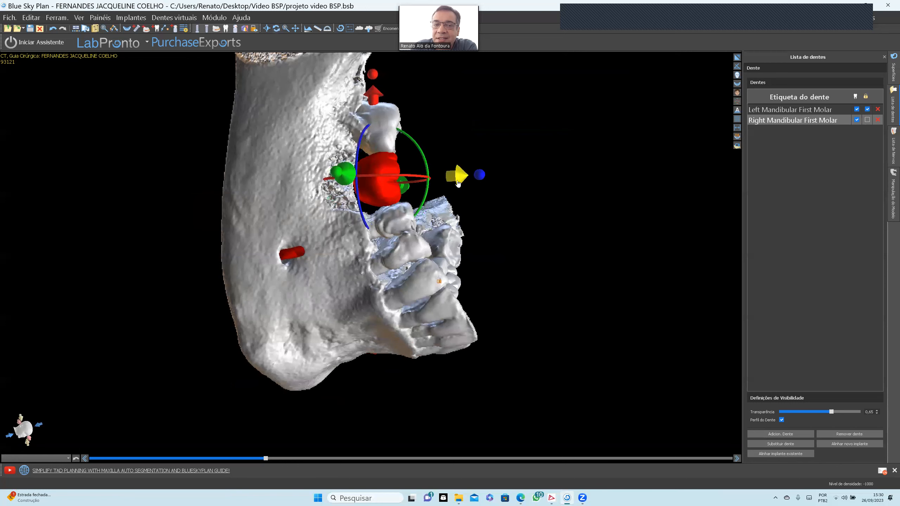
Lock the right virtual molar against editing and check the cross-sections beneath both molars in the restored multi-view layout
left_click_drag(534, 195, 298, 207)
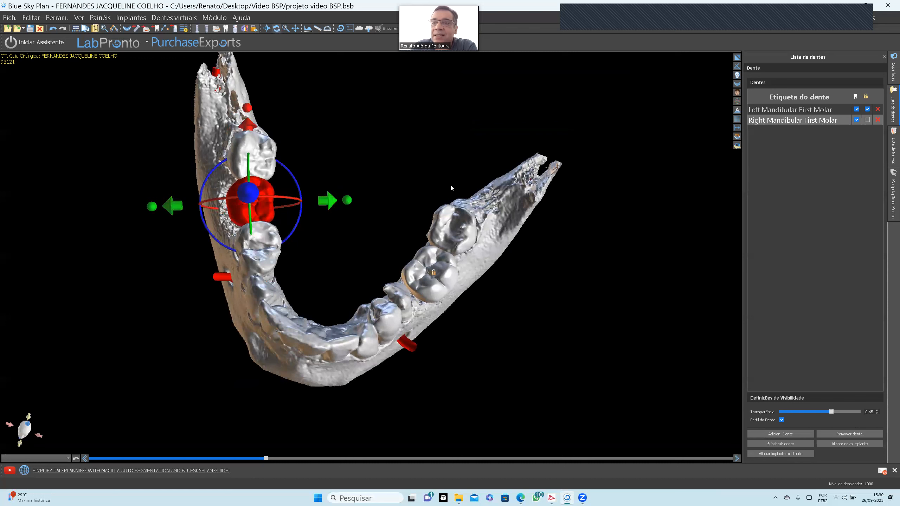
left_click(867, 120)
left_click(736, 57)
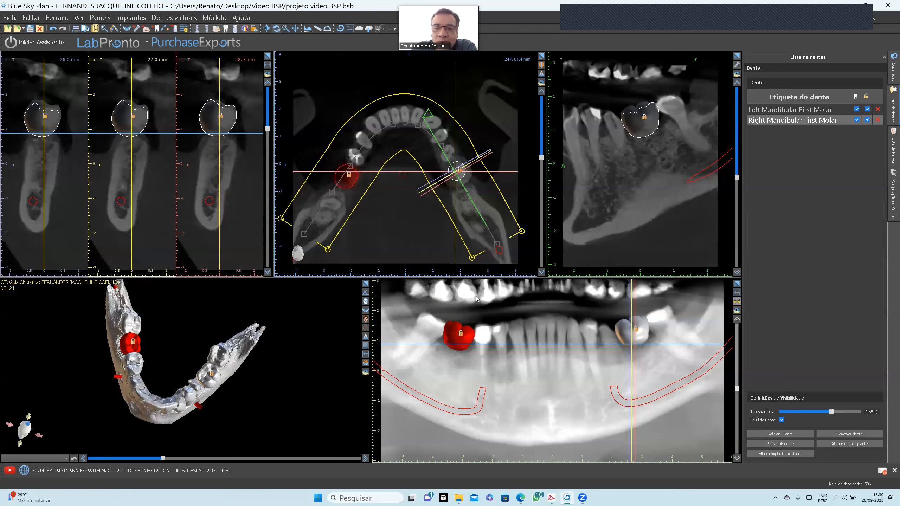
left_click(643, 382)
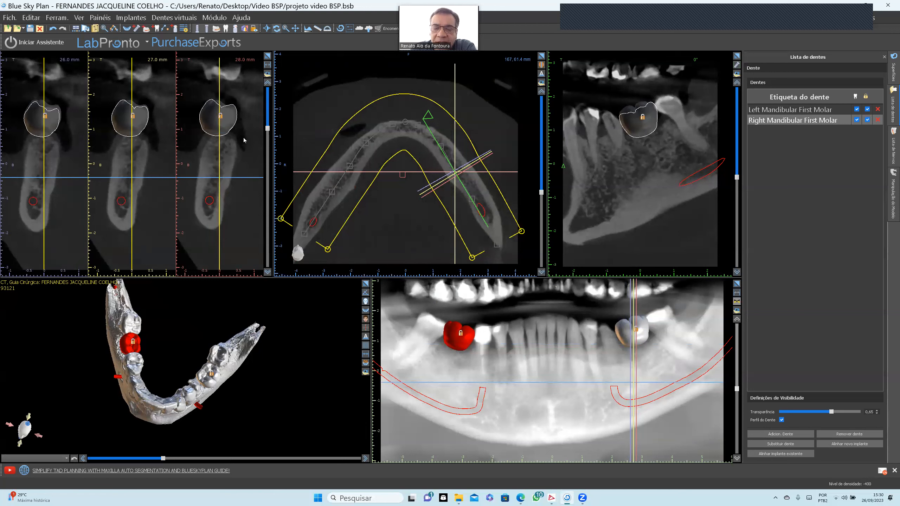
left_click(458, 373)
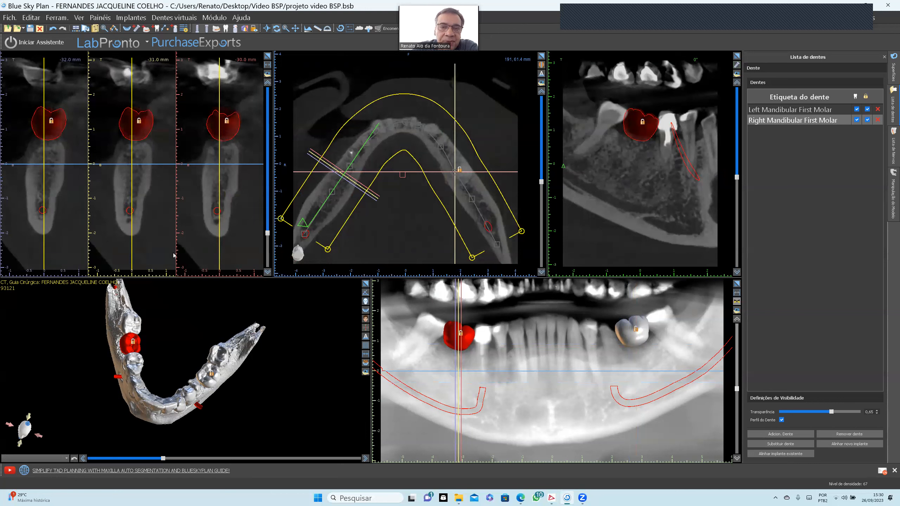
In the maximised 3D view, hide the Original CT surface to examine both virtual molars and nerve paths, and show it again
left_click_drag(177, 333, 291, 298)
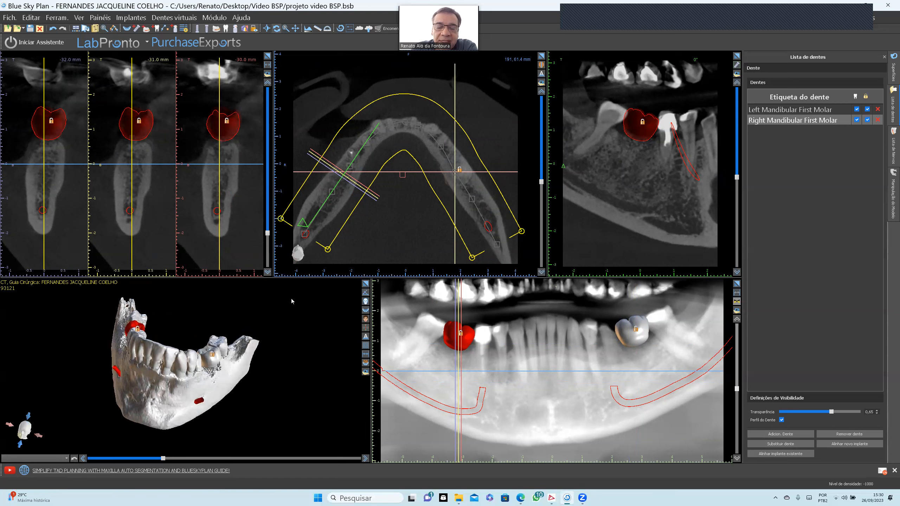
left_click(366, 285)
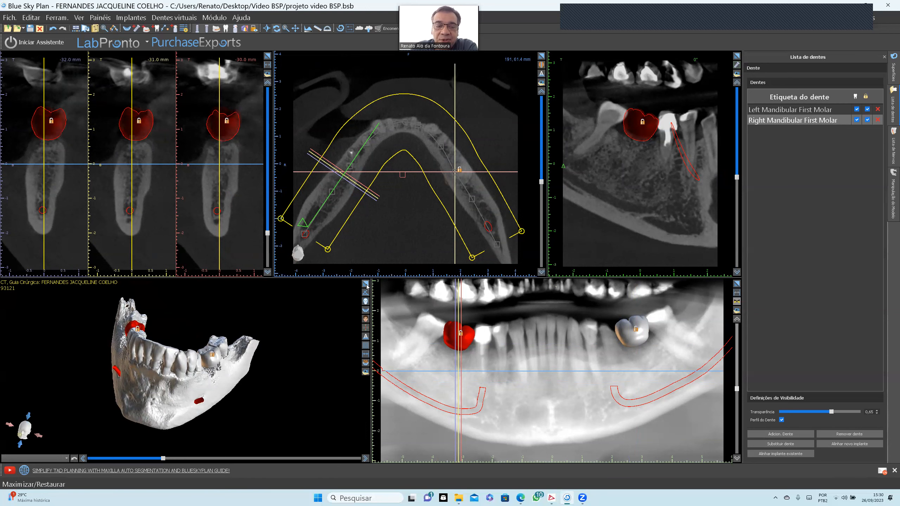
left_click_drag(515, 244, 502, 288)
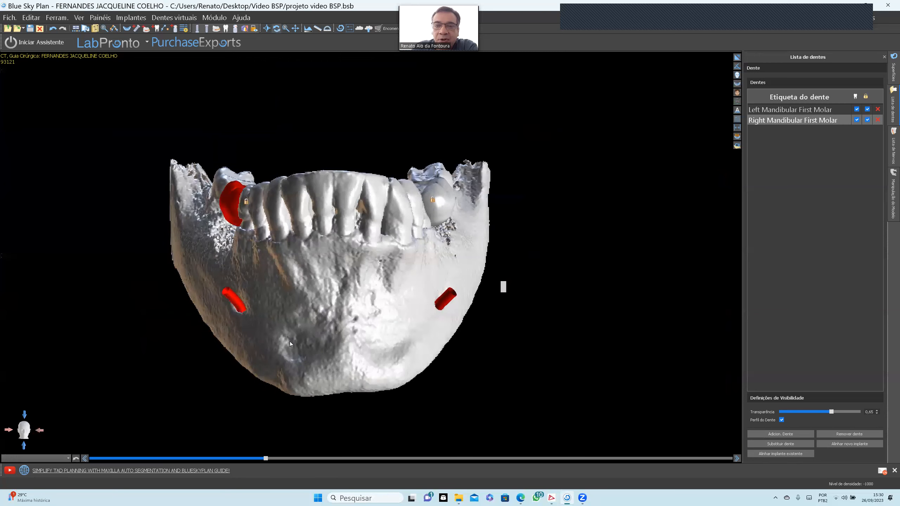
left_click(892, 71)
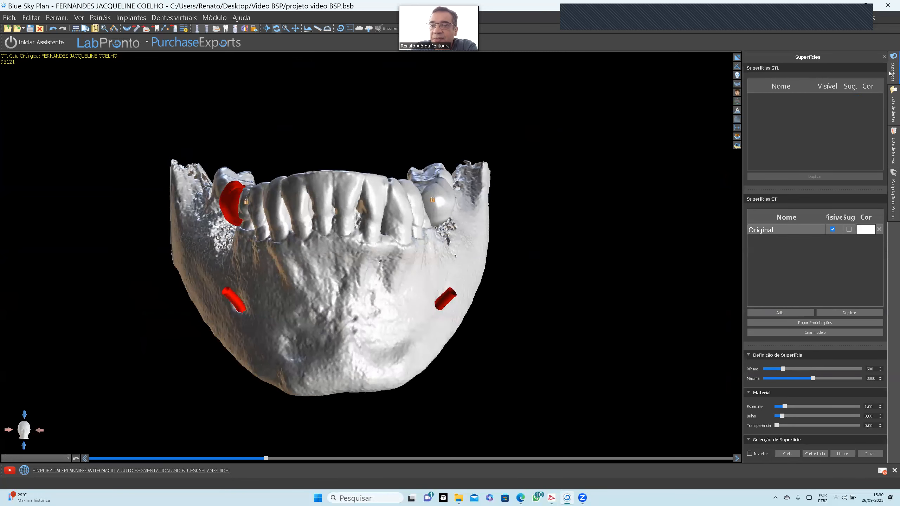
left_click(831, 230)
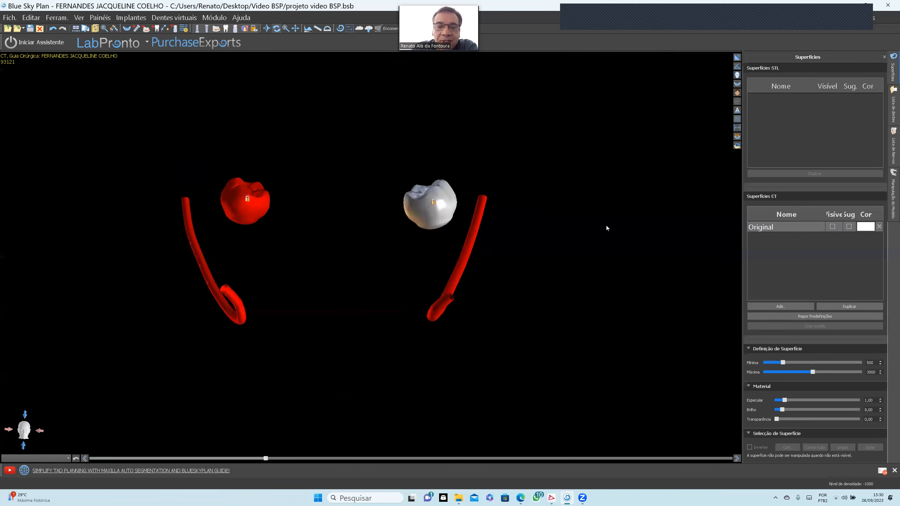
left_click_drag(532, 293, 592, 240)
left_click_drag(527, 291, 511, 313)
left_click_drag(350, 259, 339, 172)
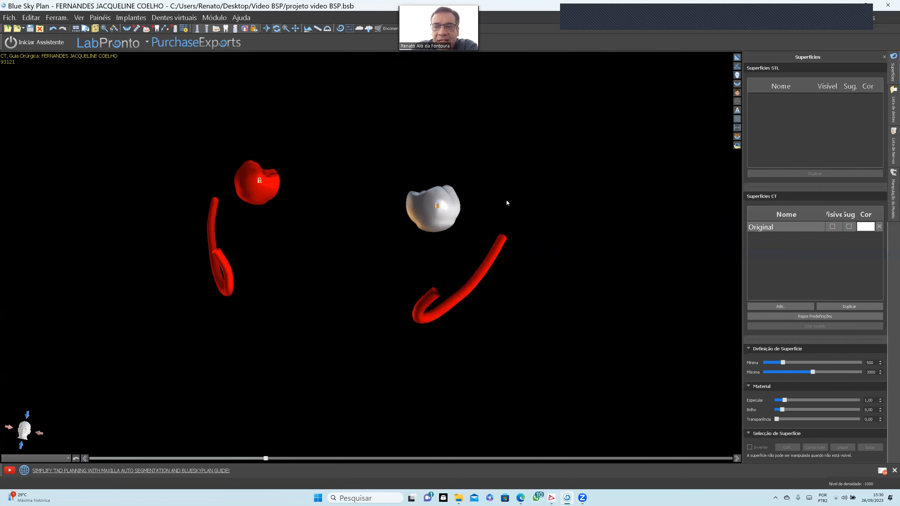
left_click_drag(355, 205, 273, 219)
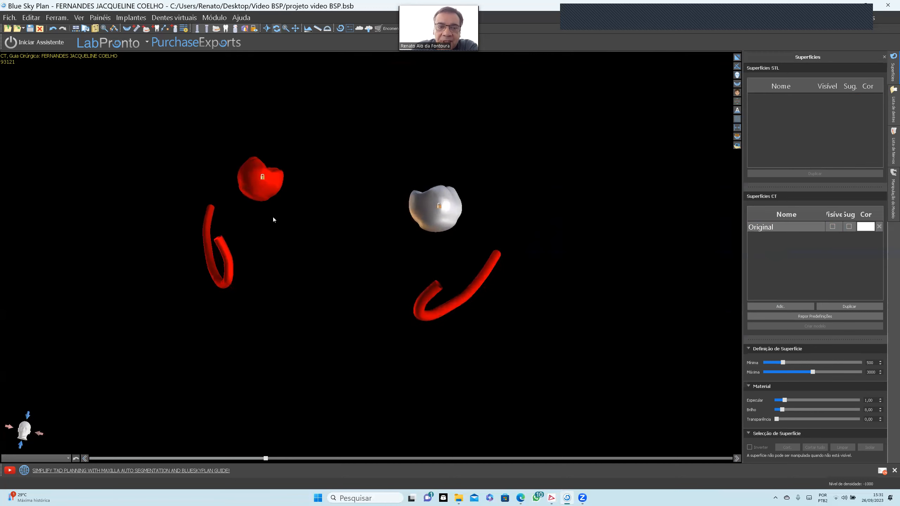
left_click_drag(102, 168, 131, 227)
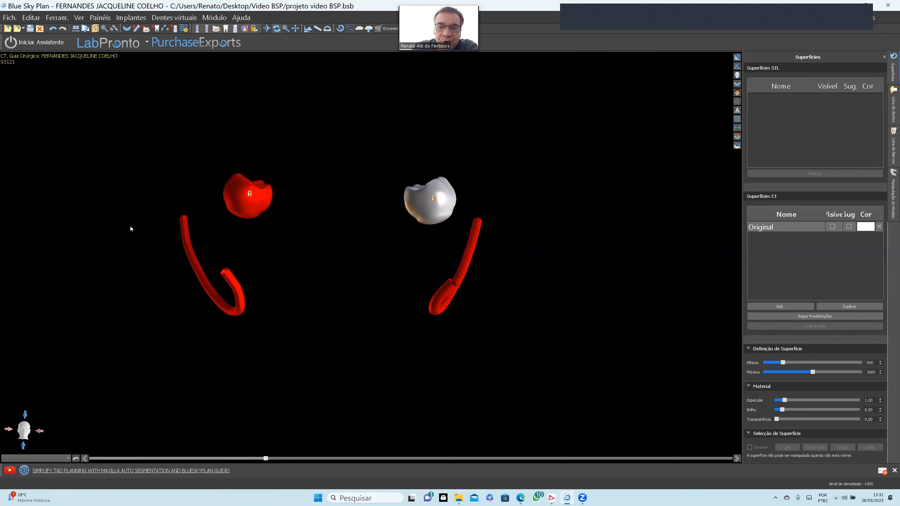
left_click(832, 227)
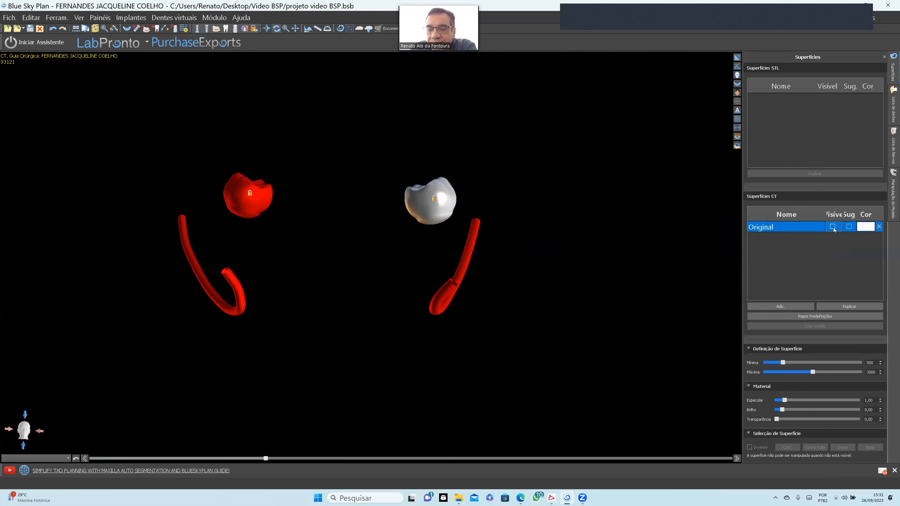
left_click(833, 227)
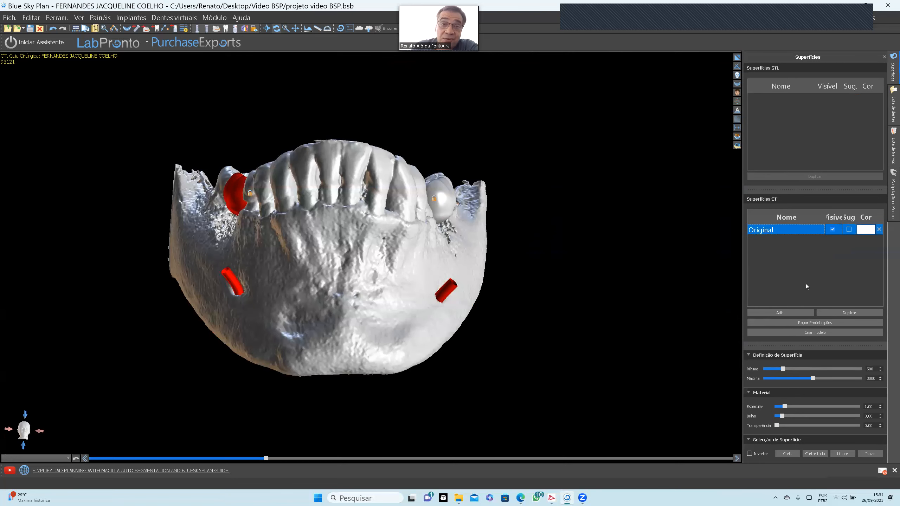
Raise the Original CT surface's transparency to about 0.80 and inspect both nerve paths and virtual molars through the bone from several sides
left_click_drag(776, 426, 841, 431)
left_click_drag(650, 309, 382, 283)
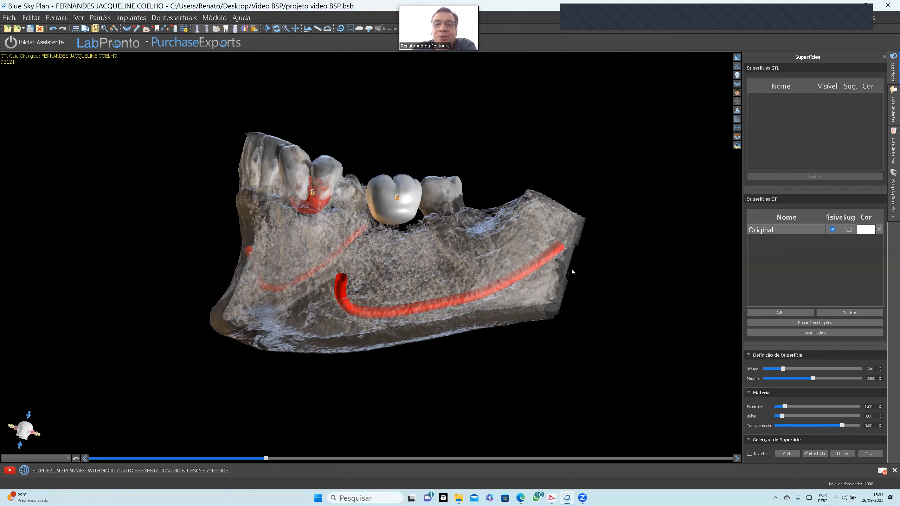
left_click_drag(607, 352, 634, 353)
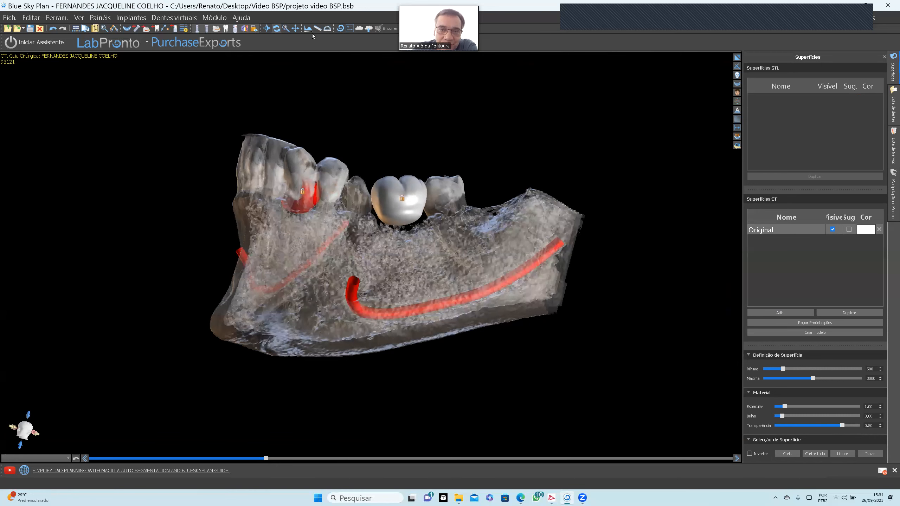
left_click_drag(299, 134, 249, 248)
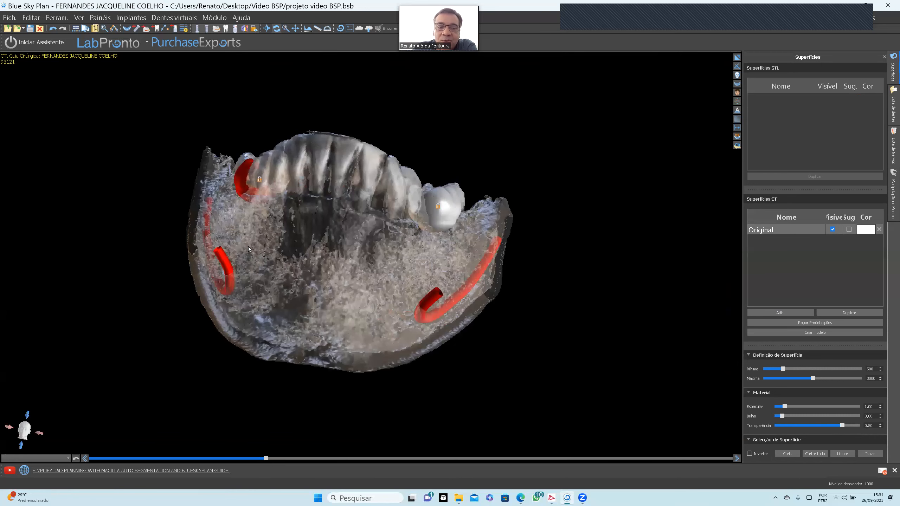
mouse_move(381, 263)
left_mouse_down()
mouse_move(458, 313)
mouse_move(352, 299)
mouse_move(382, 245)
left_mouse_up()
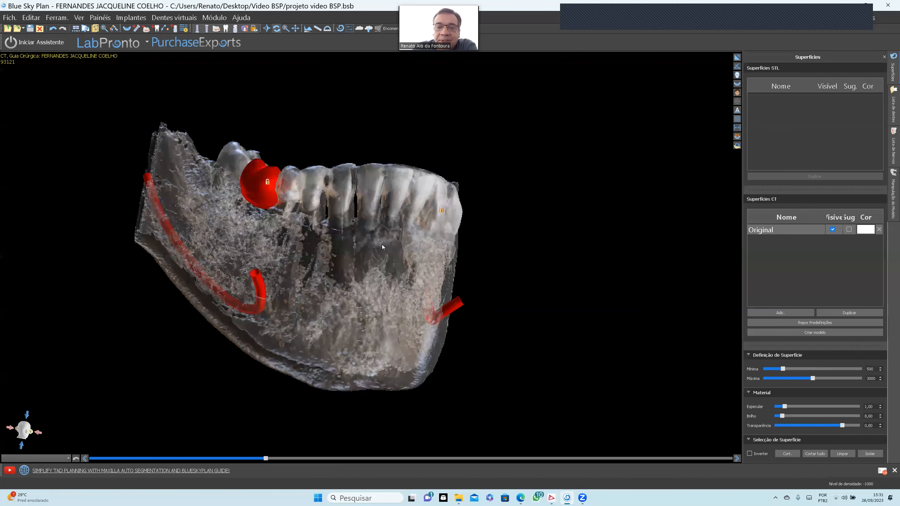
left_click_drag(501, 194, 461, 162)
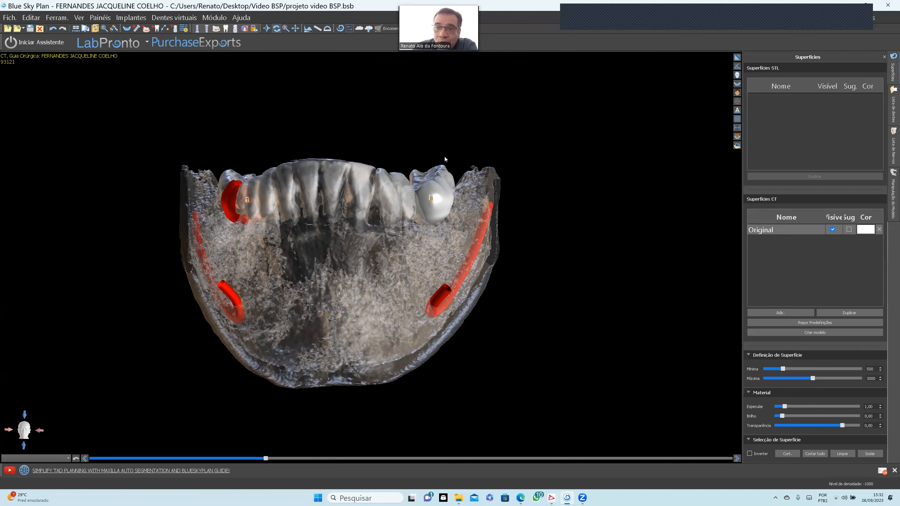
Start adding a new implant, look over the available implant systems and set the implant orientation to Mandíbula
left_click(139, 17)
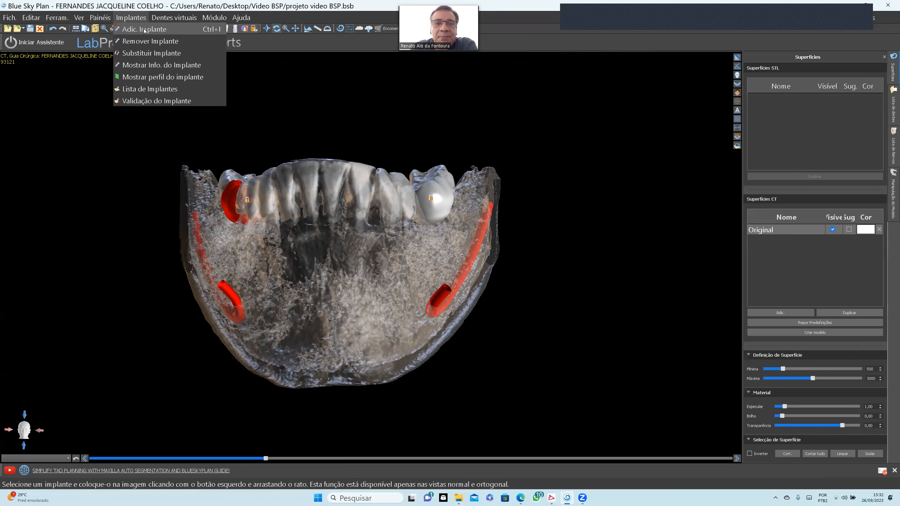
left_click(144, 30)
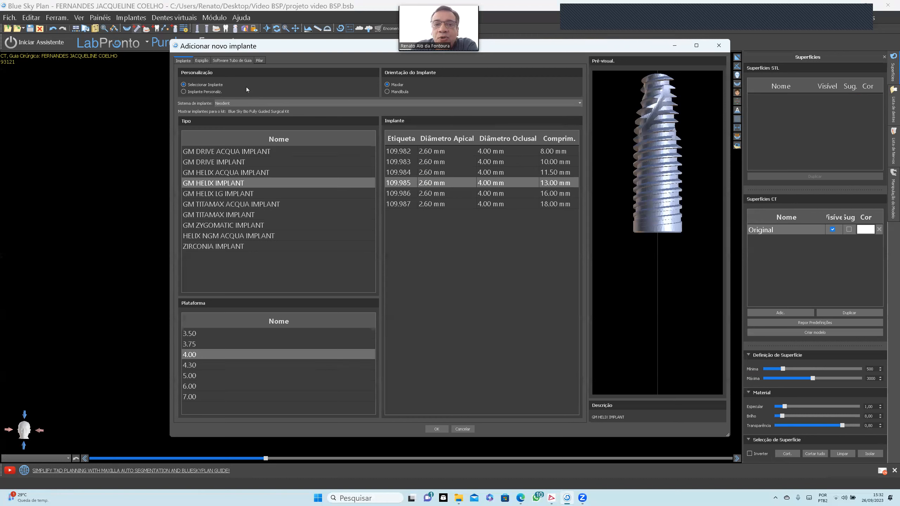
left_click(277, 104)
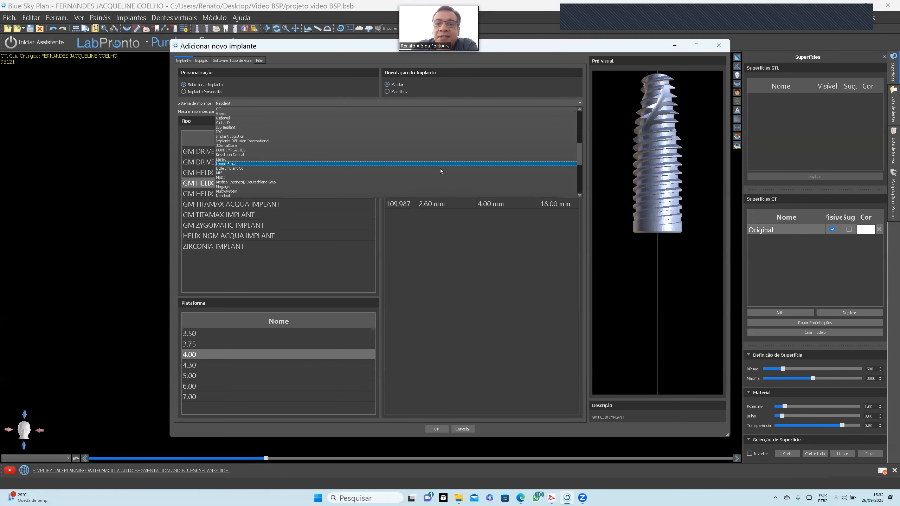
left_click(579, 131)
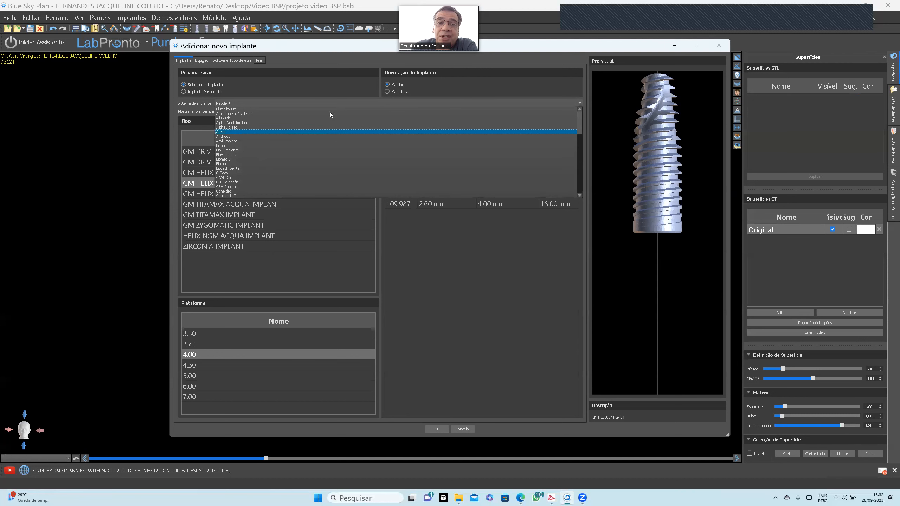
left_click(387, 91)
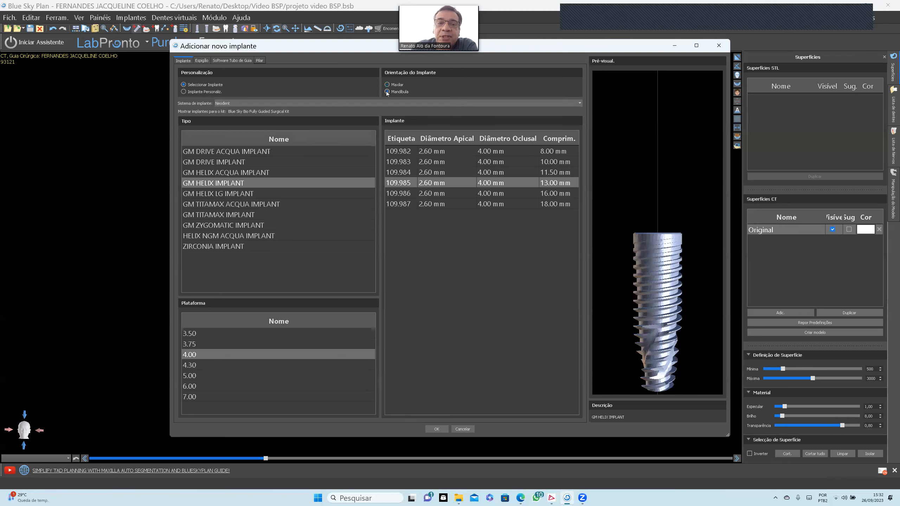
Examine the implant types and sizes offered by Straumann and S.I.N. Implant System, and close the selection without adding an implant
left_click(581, 103)
scroll(296, 152, "down", 5)
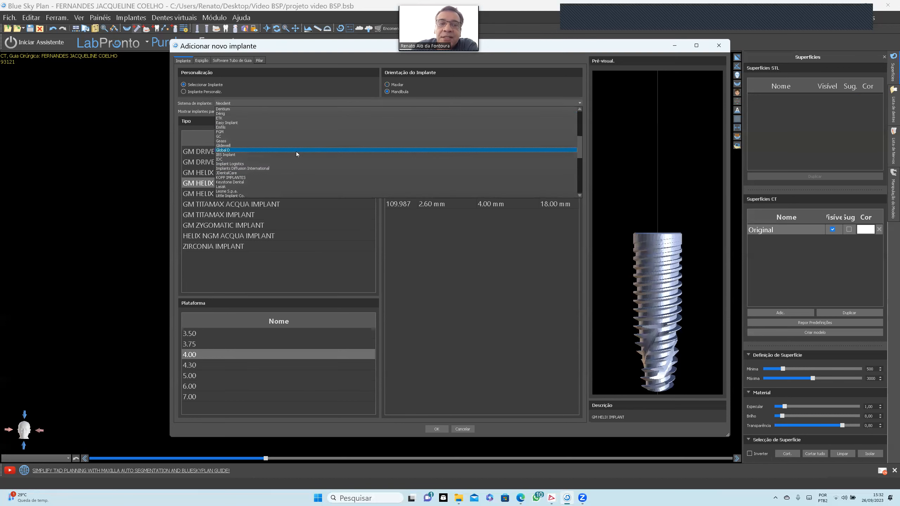
scroll(296, 152, "down", 1)
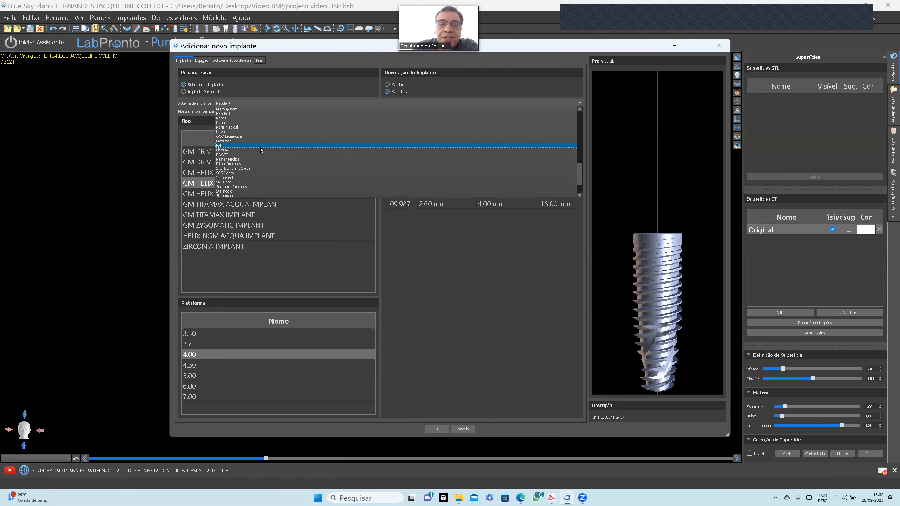
scroll(262, 150, "down", 1)
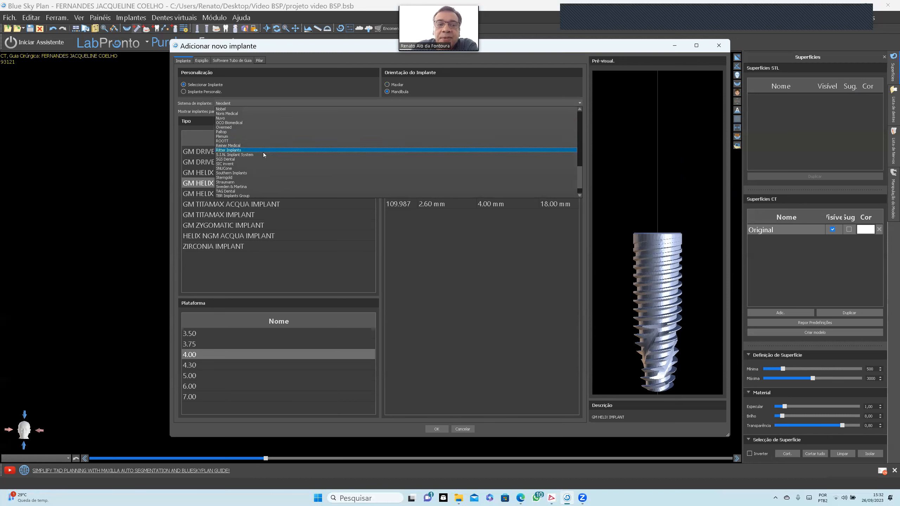
left_click(268, 182)
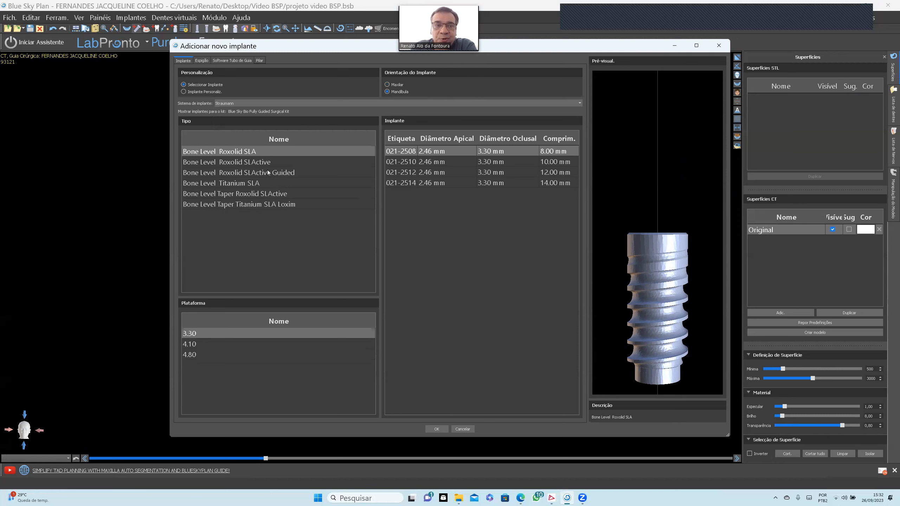
left_click(307, 103)
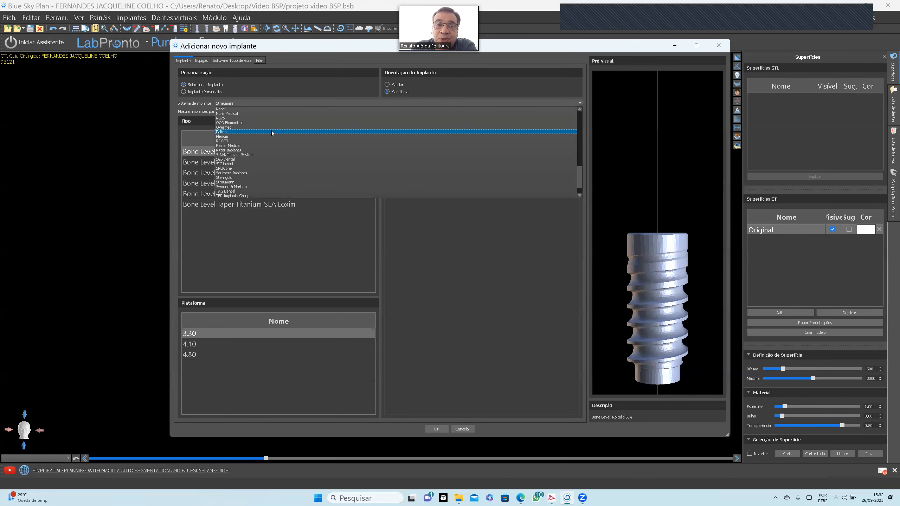
left_click(267, 155)
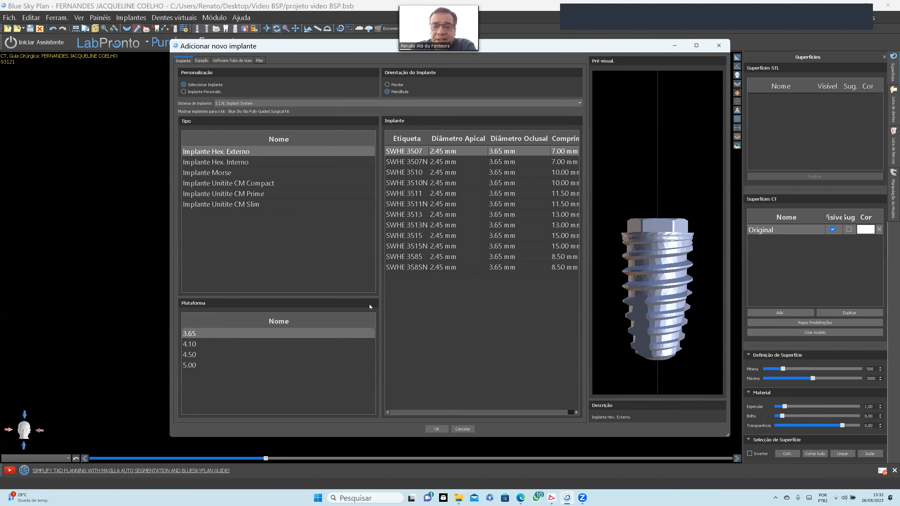
left_click(463, 429)
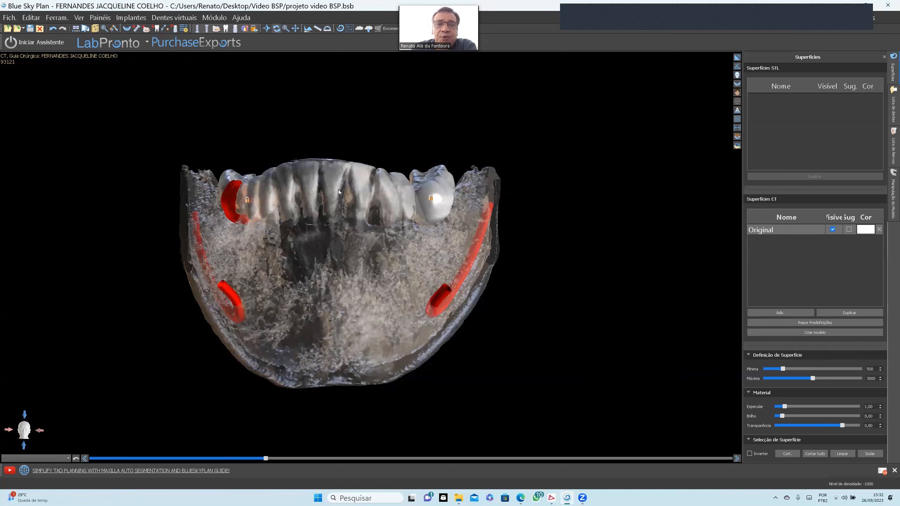
Restore the multi-view layout and save the project under its existing name
left_click(9, 17)
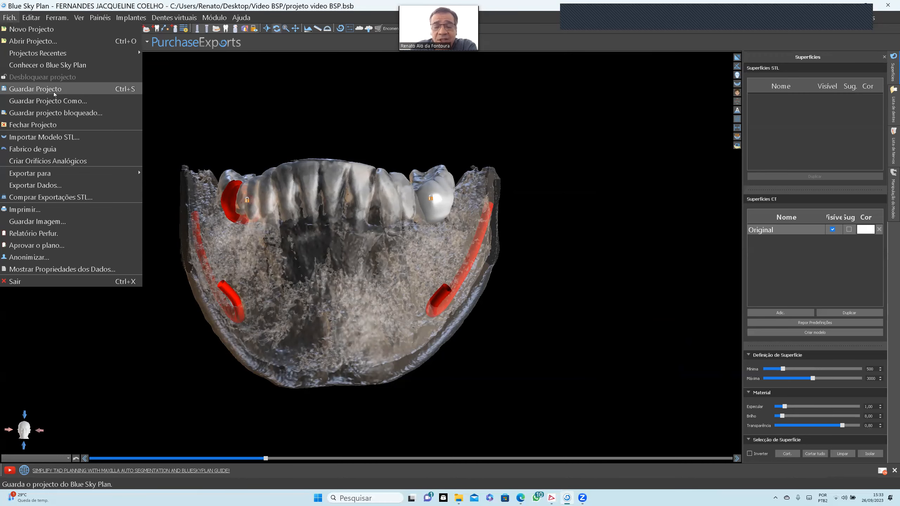
left_click(53, 91)
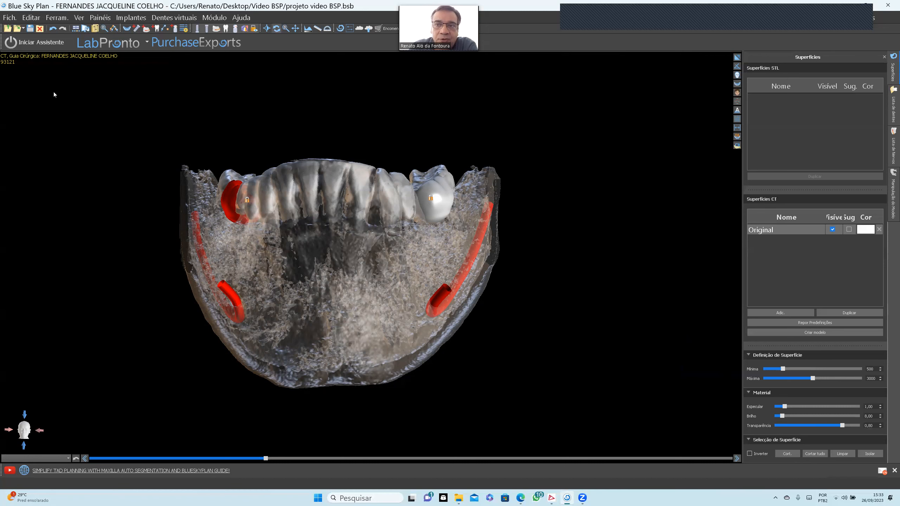
left_click(737, 58)
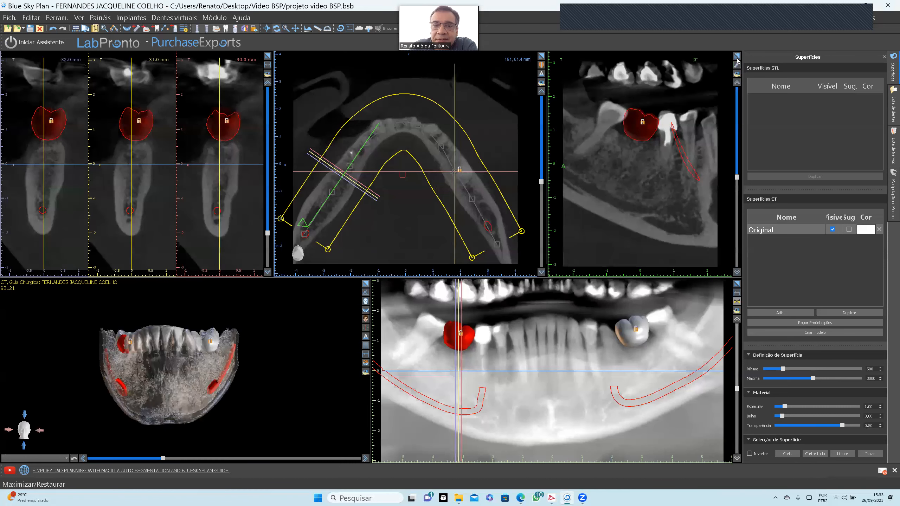
left_click(10, 18)
left_click(35, 89)
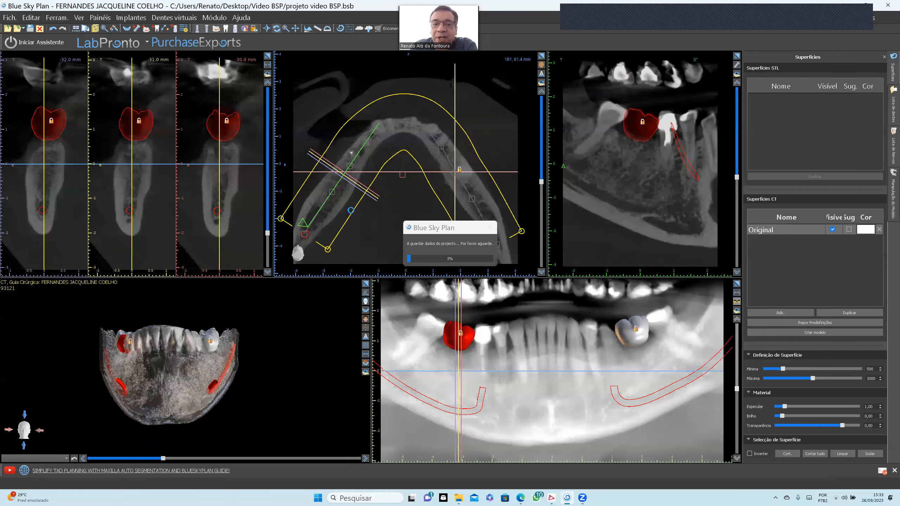